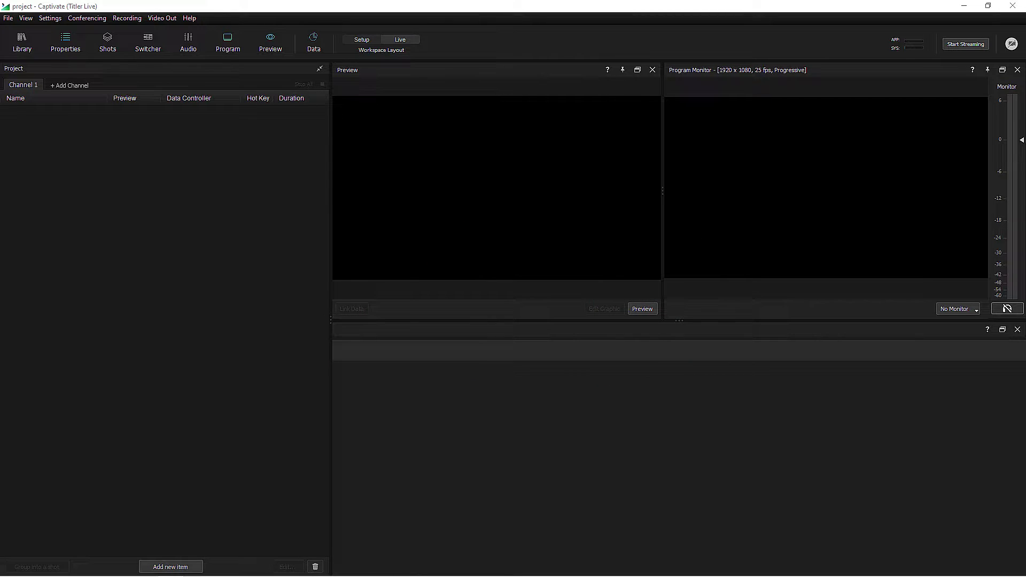
Switch to the Excel sheet listing six names with theatre titles, from Theatre Director to Angel Investor.
key("alt+Tab")
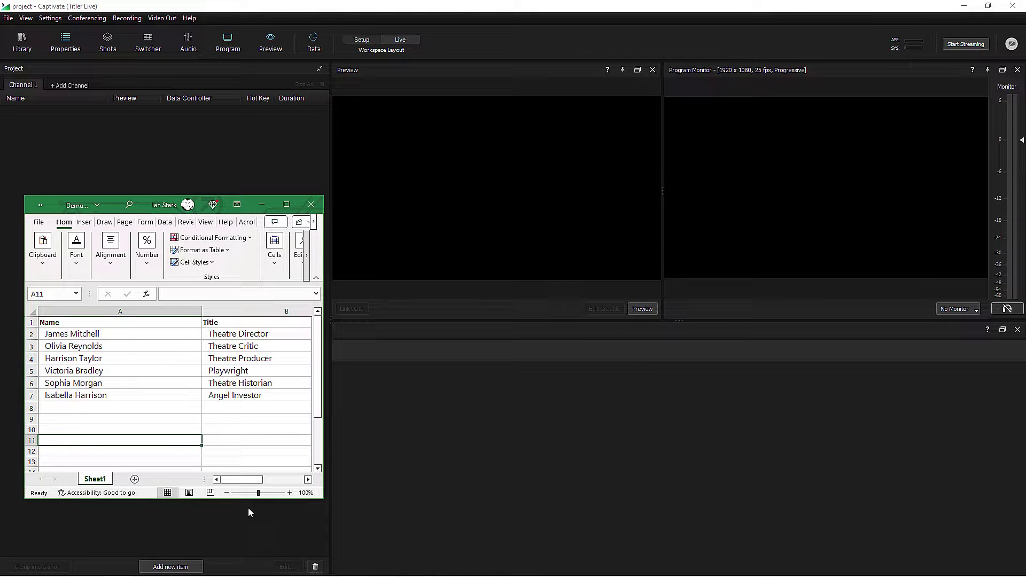
Drag the Minimalism Lower Third template from the Library into the project's Channel 1 list.
left_click(248, 508)
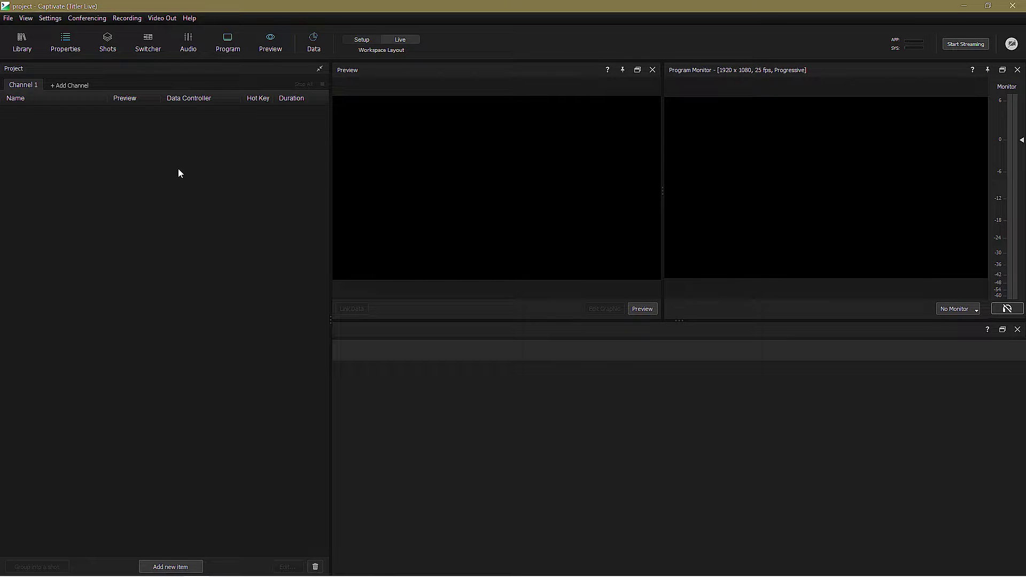
left_click(20, 41)
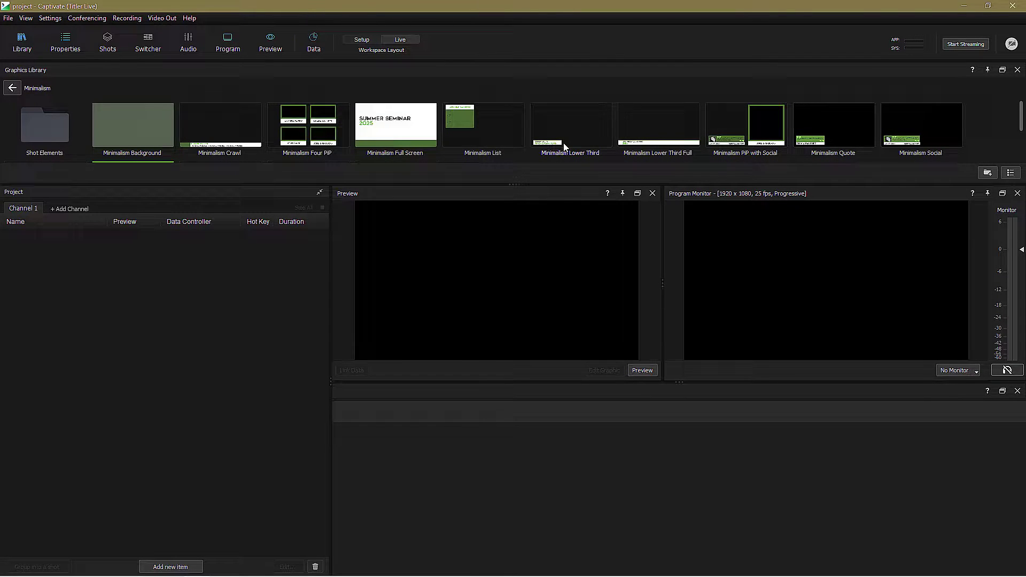
left_click_drag(564, 147, 106, 268)
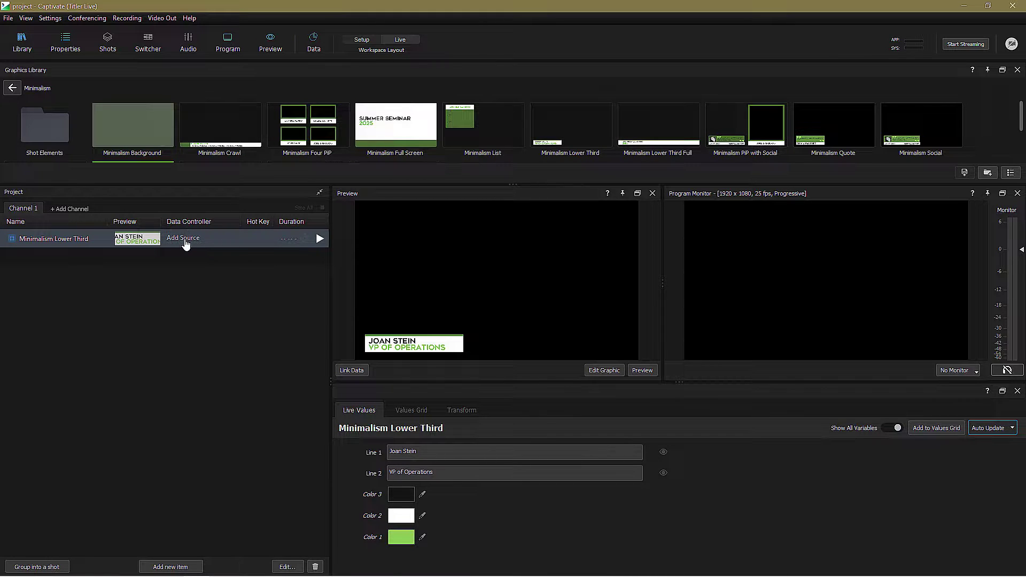
Attach a new spreadsheet input loaded with Demo Spreadsheet 01 - Theatre People.xlsx to the lower third.
left_click(185, 239)
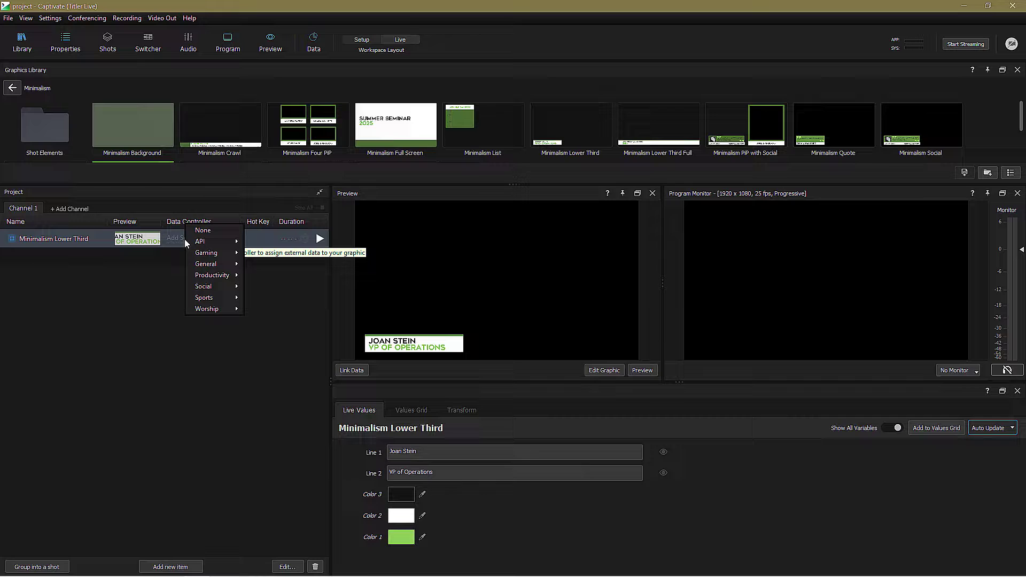
mouse_move(214, 275)
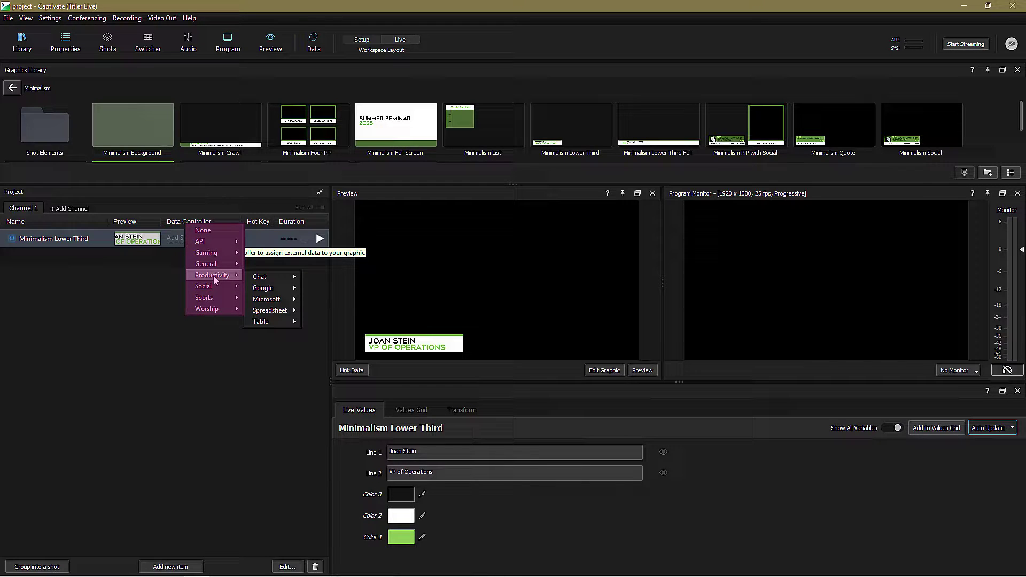
mouse_move(270, 311)
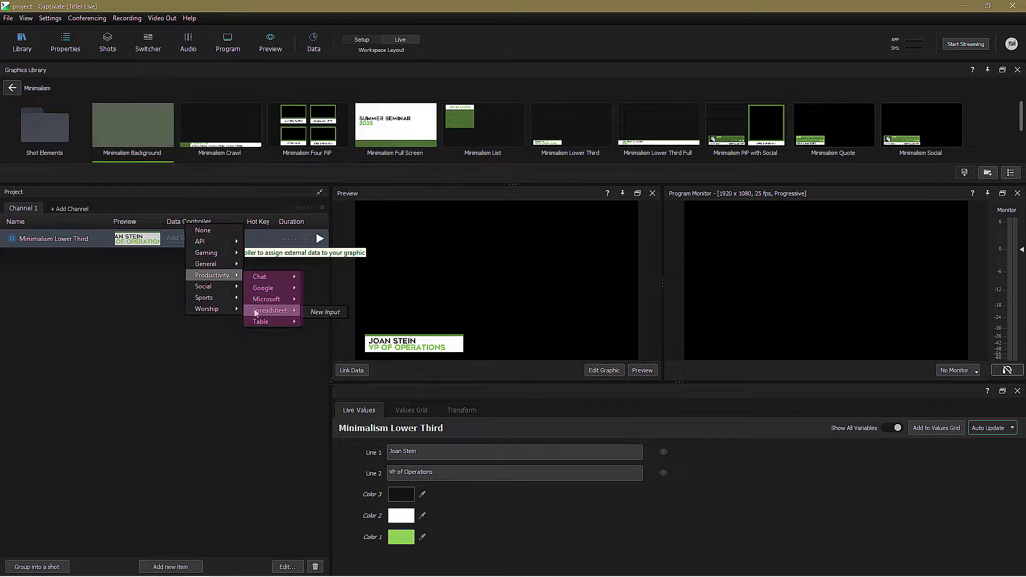
left_click(318, 312)
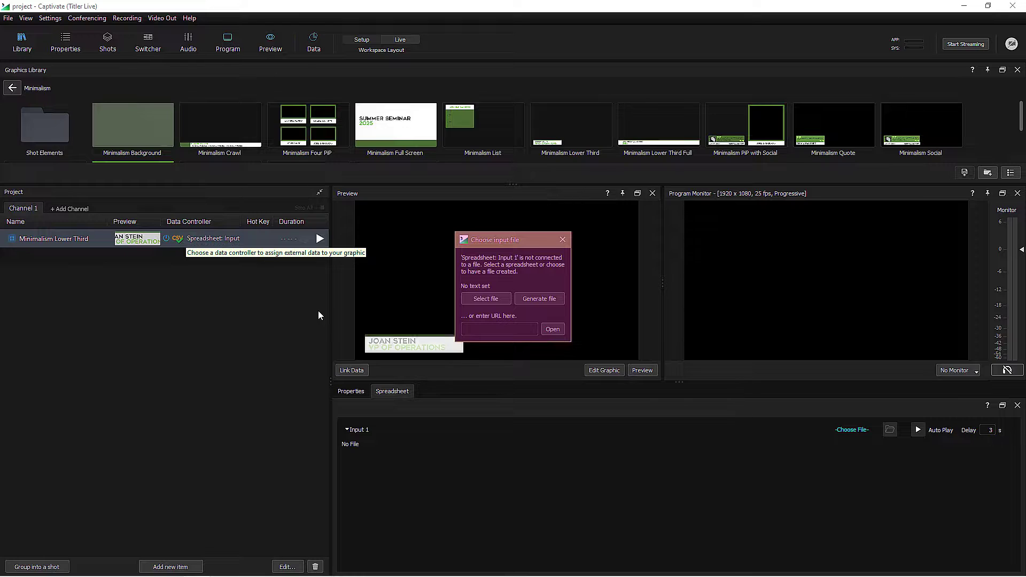
left_click(482, 299)
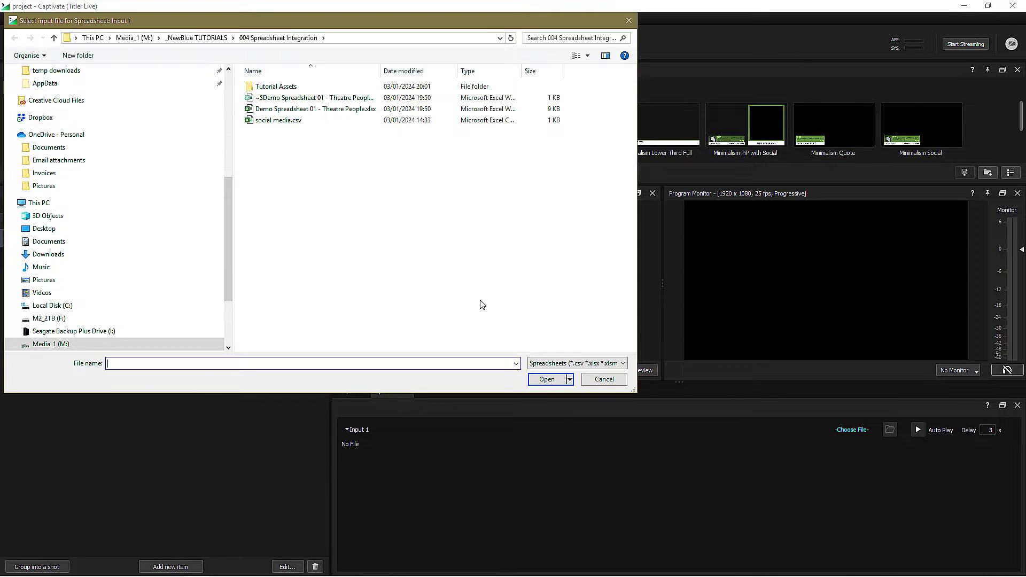
double_click(332, 109)
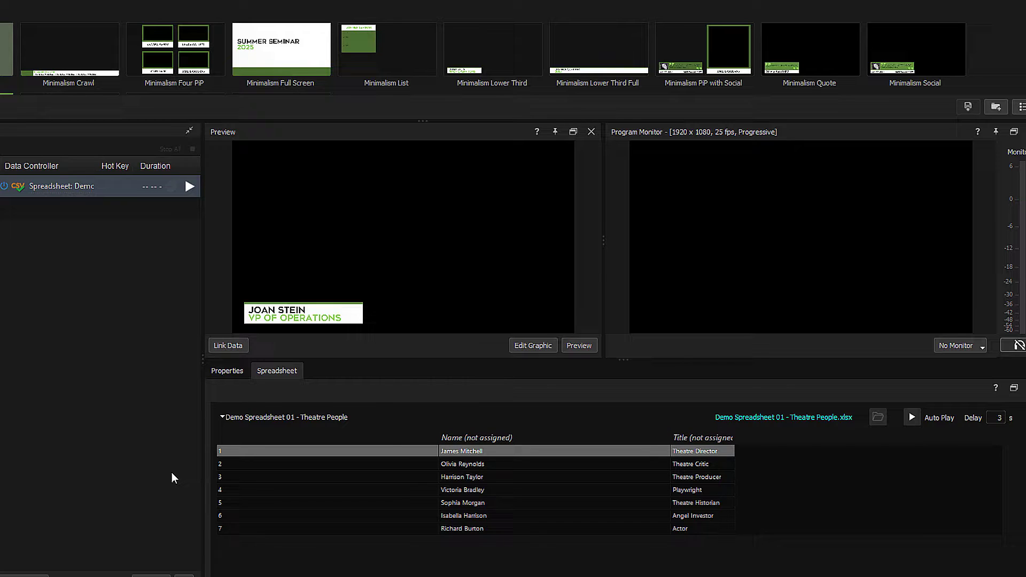
Link the Name column to Line 1 and Title to Line 2, showing the Theatre Director.
left_click(235, 350)
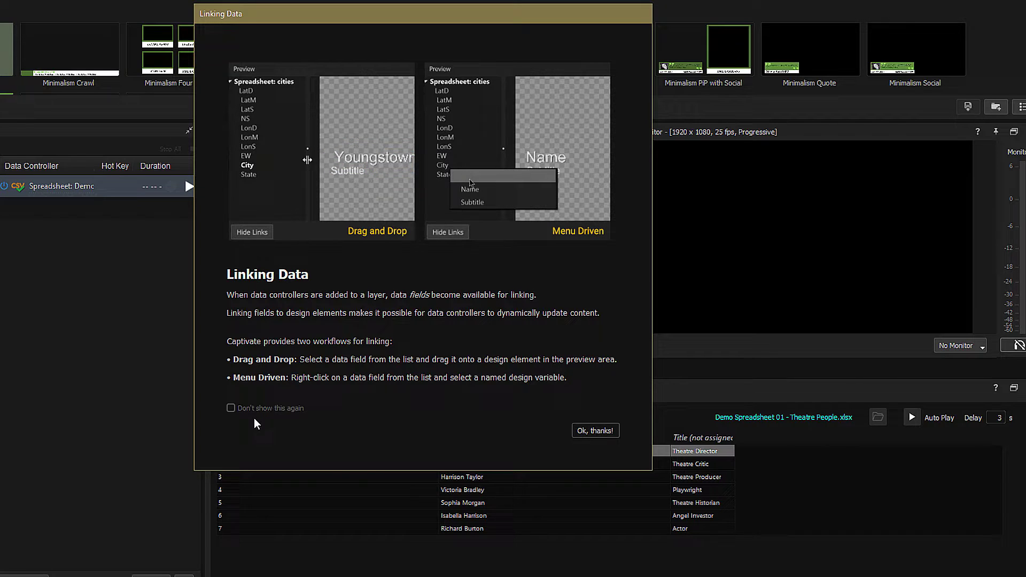
left_click(579, 433)
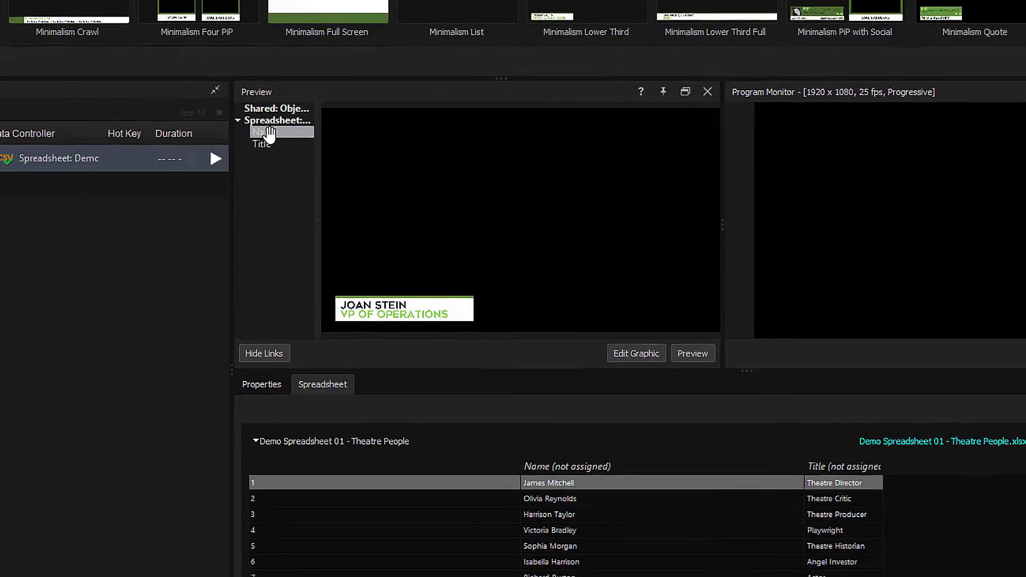
left_click_drag(268, 133, 400, 301)
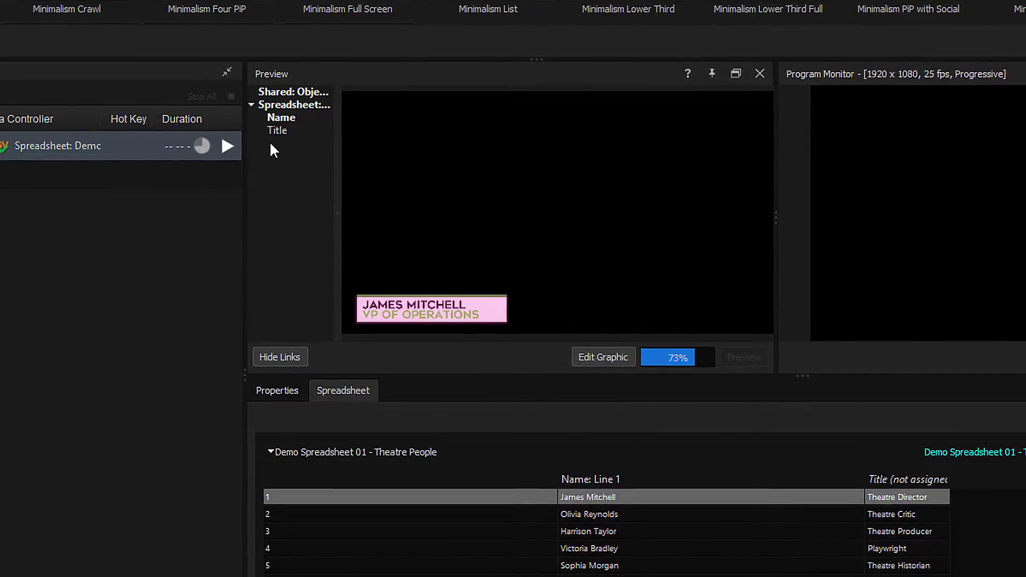
left_click_drag(273, 130, 380, 315)
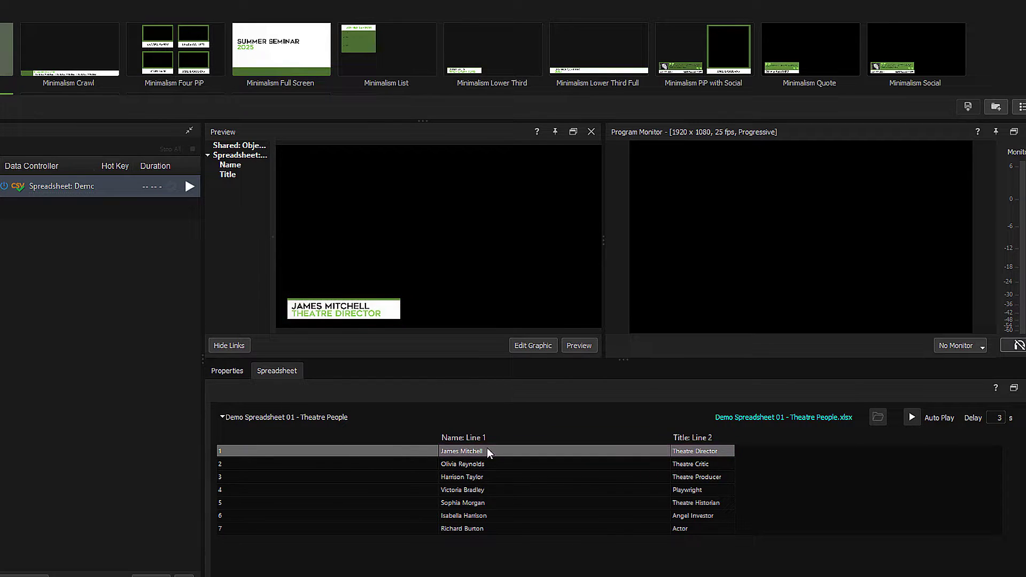
Preview spreadsheet rows 2, 3 and 4 on the lower third.
left_click(467, 469)
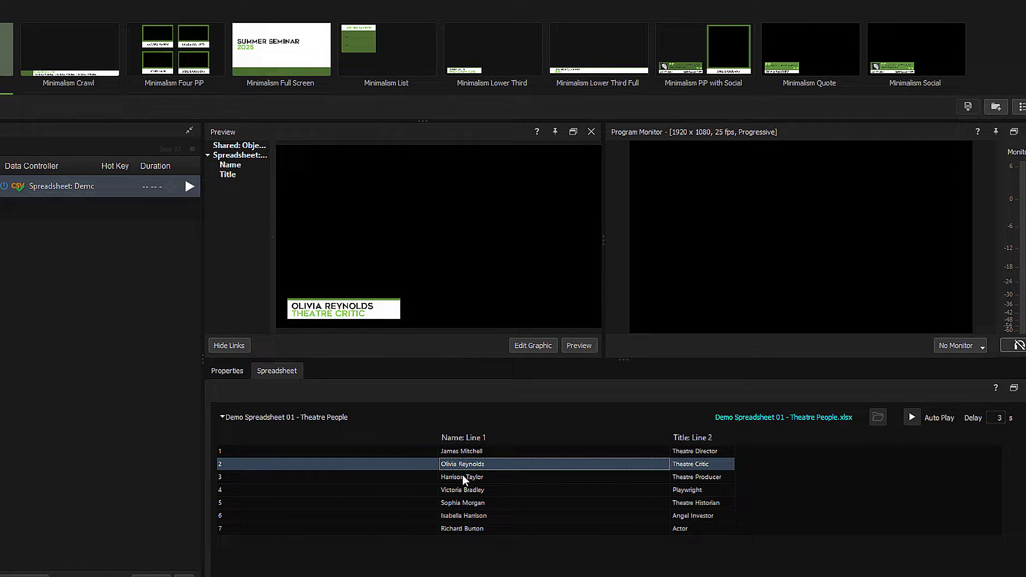
left_click(463, 479)
left_click(461, 489)
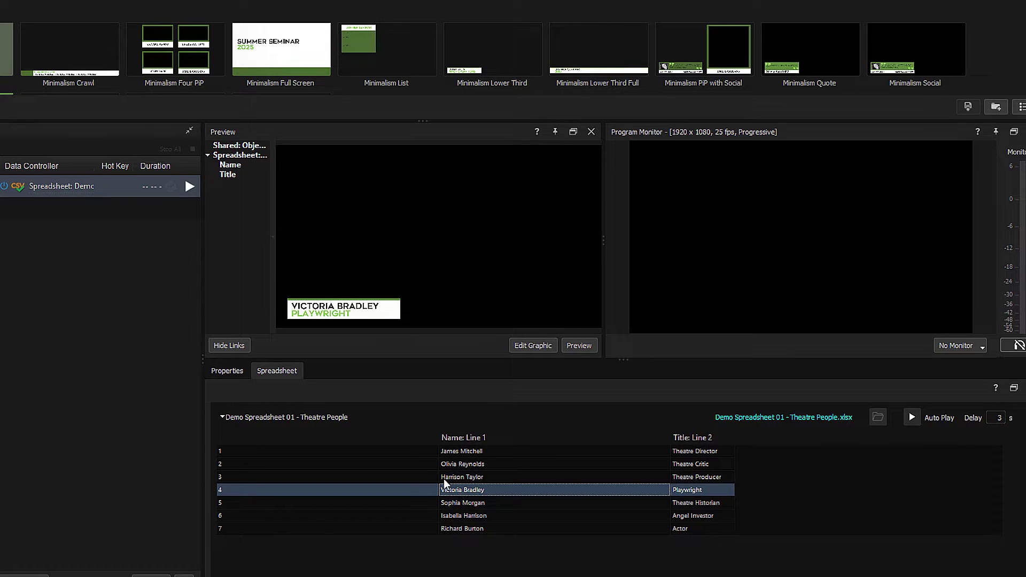
Take the lower third live and switch it through rows 5, 6, 2 and back to 6.
left_click(187, 186)
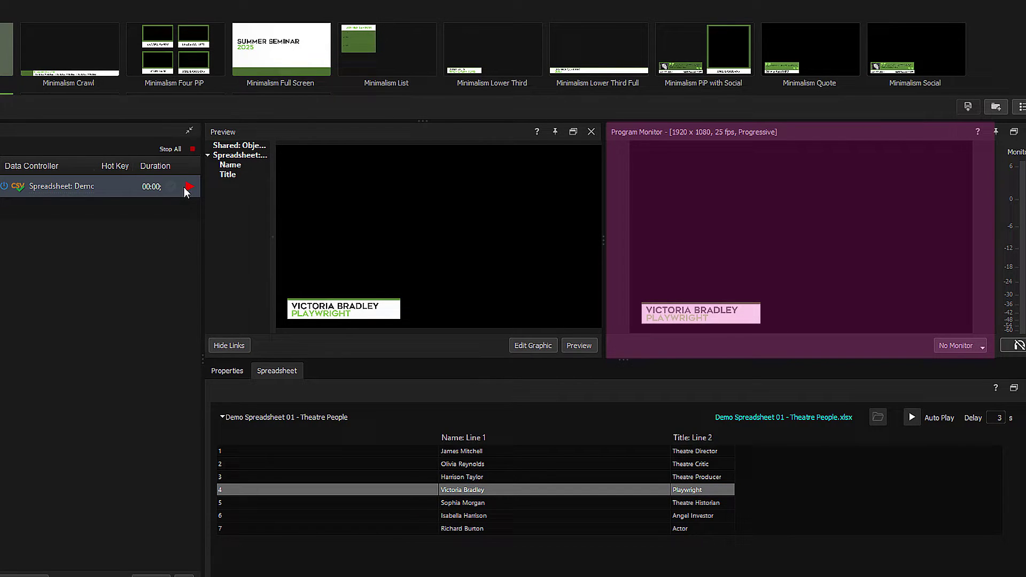
left_click(454, 502)
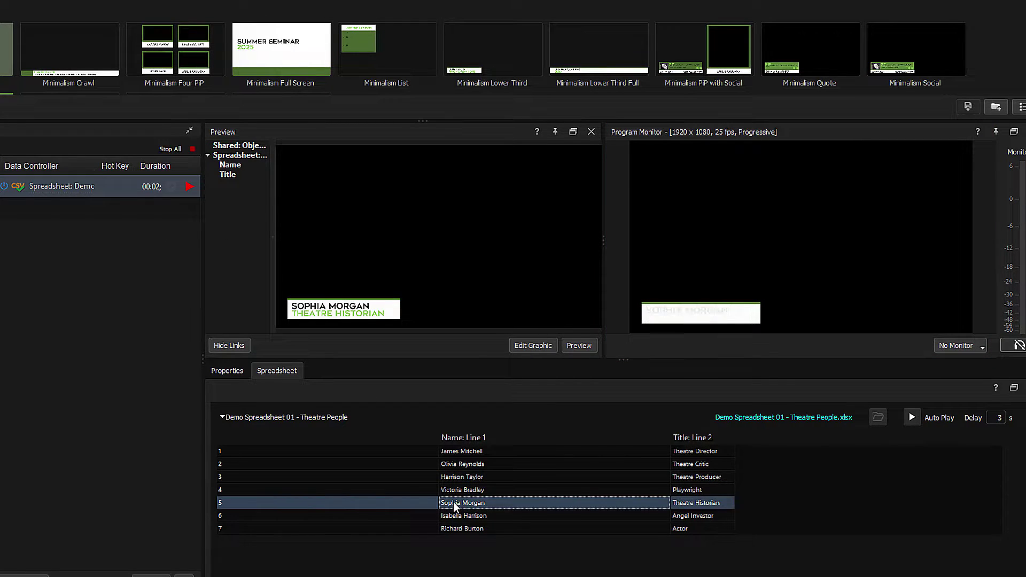
left_click(455, 514)
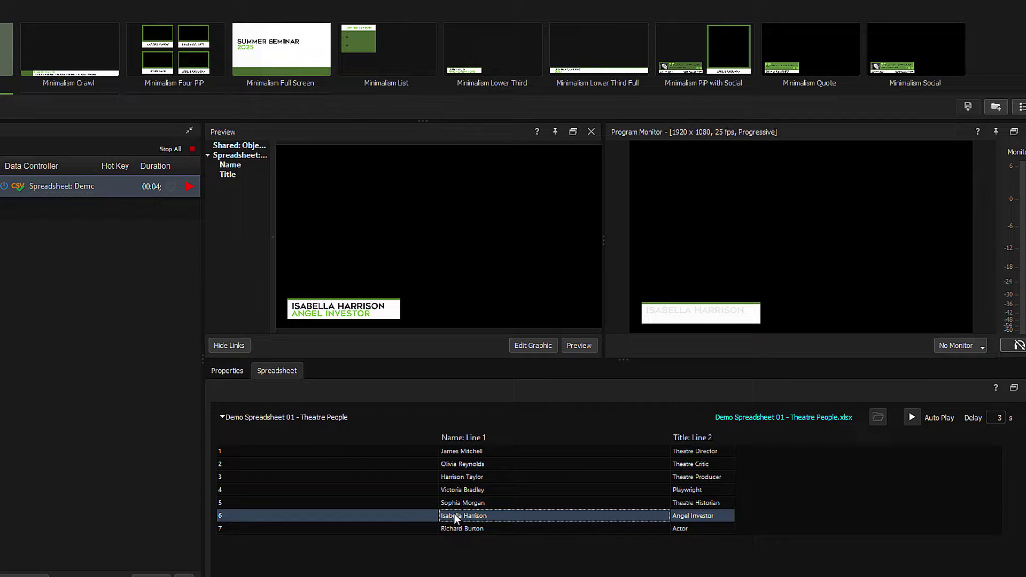
left_click(455, 463)
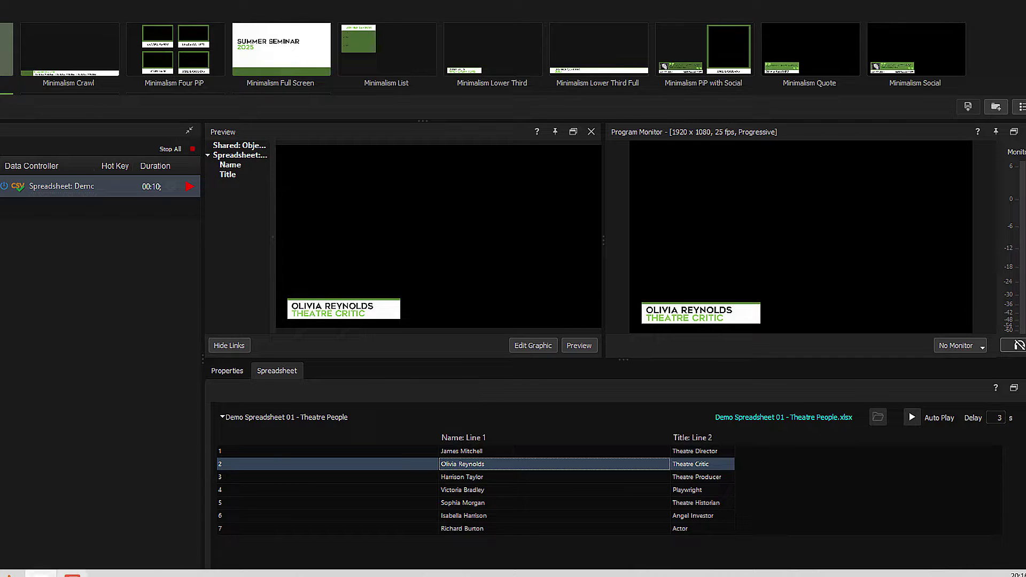
left_click(457, 514)
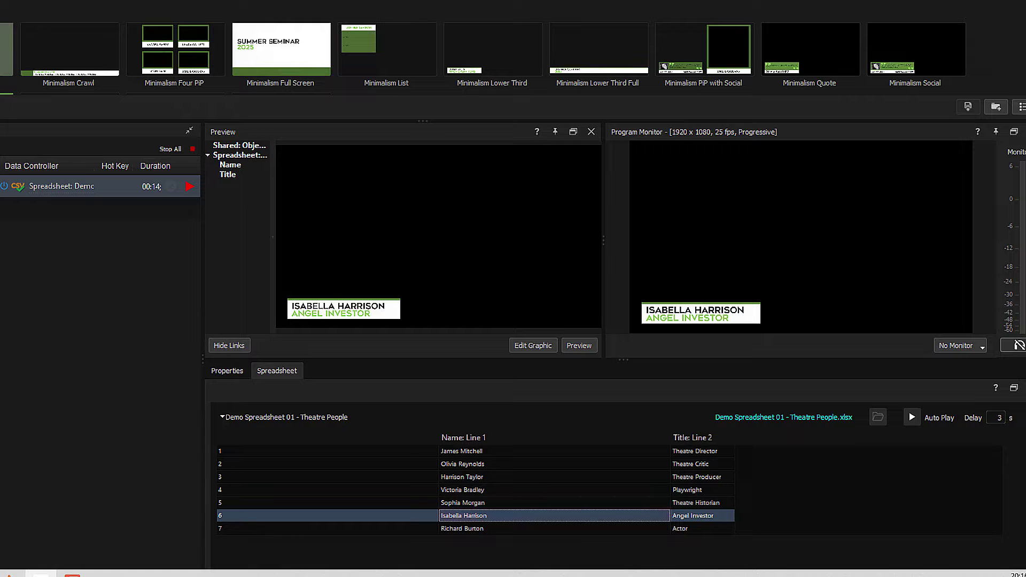
Correct the last letter of the first name in cell A7 and save the workbook.
mouse_move(142, 574)
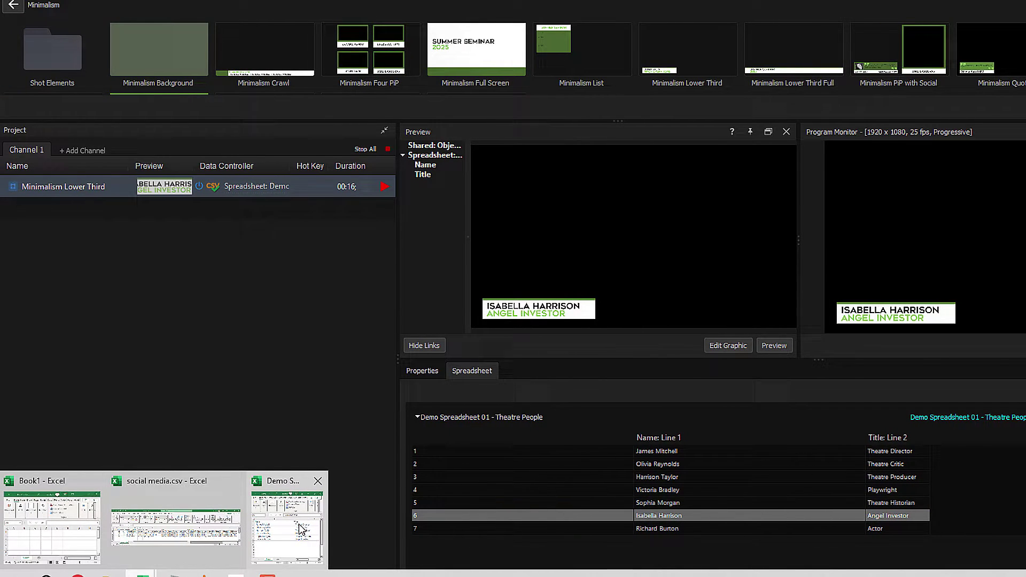
left_click(301, 529)
double_click(82, 376)
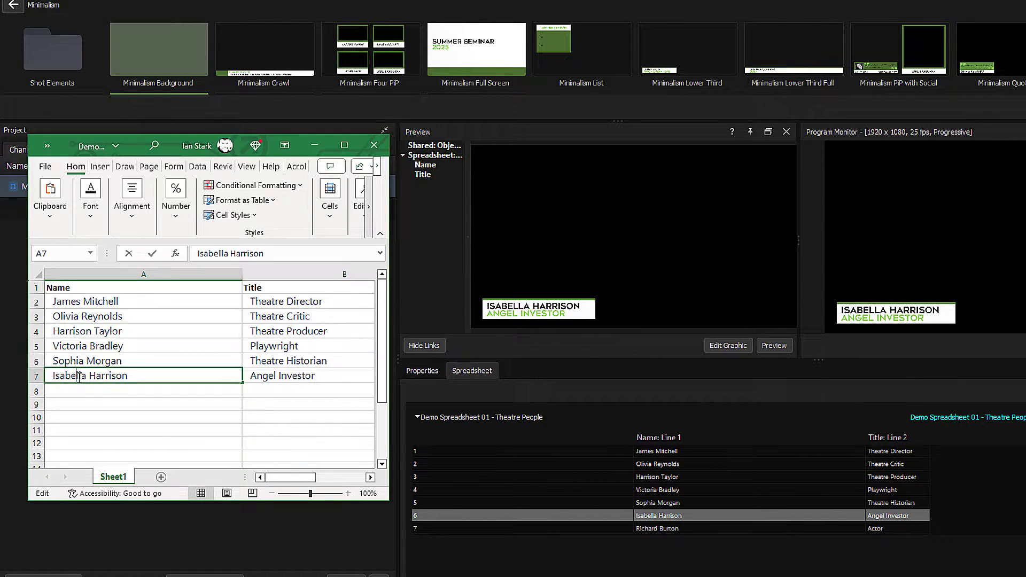
left_click_drag(82, 376, 89, 376)
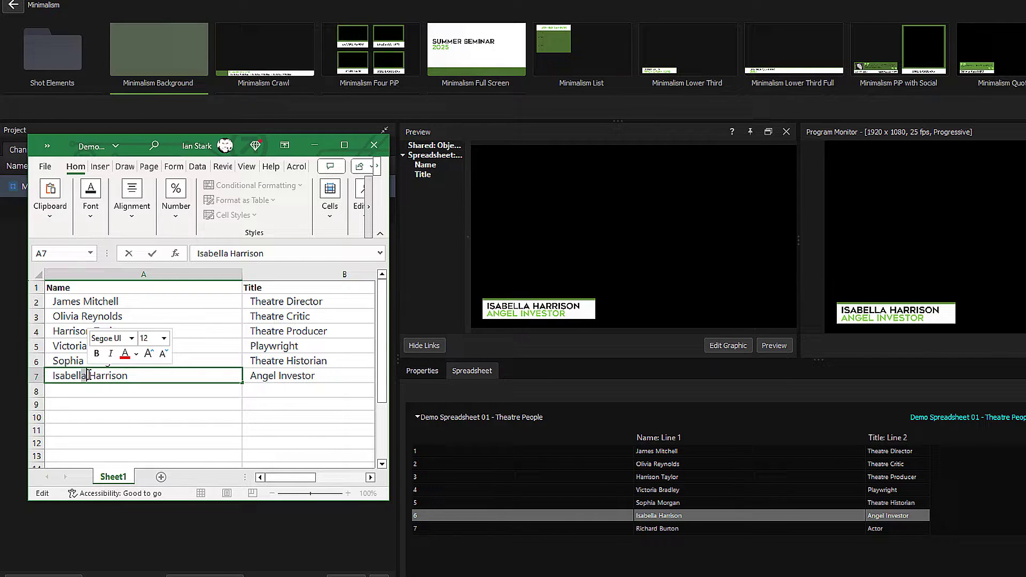
type("e")
left_click(45, 166)
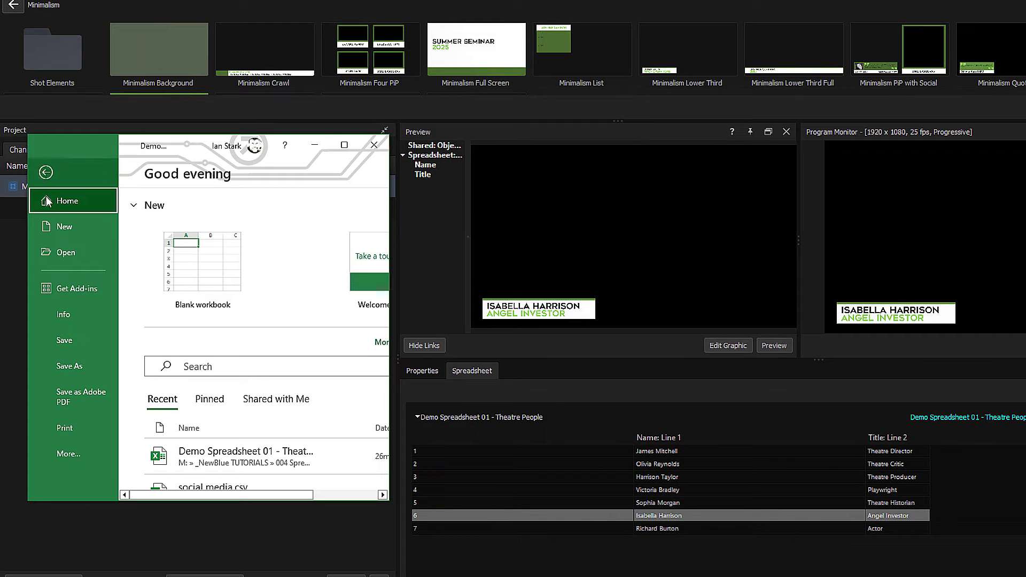
left_click(64, 340)
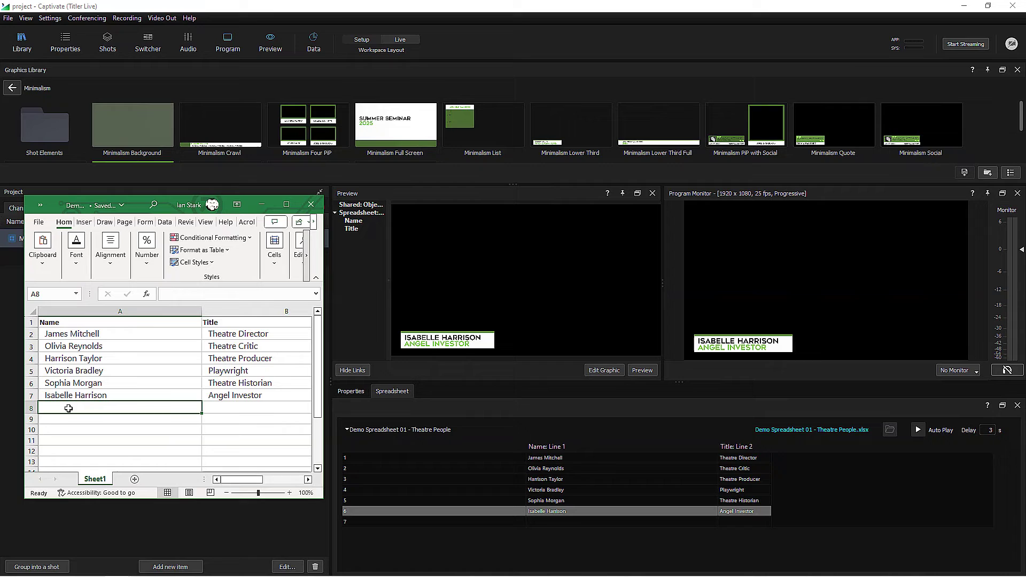
Add row 8 with a new actor's name and the title Actor (Deceased), then save.
left_click(16, 391)
type("Richard Burton")
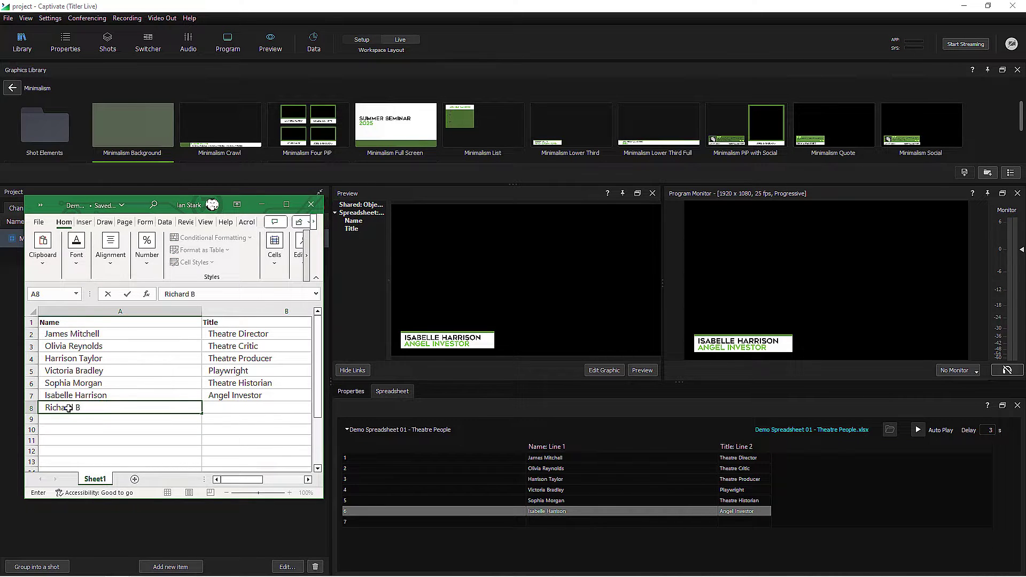
left_click(238, 409)
type("Actor (")
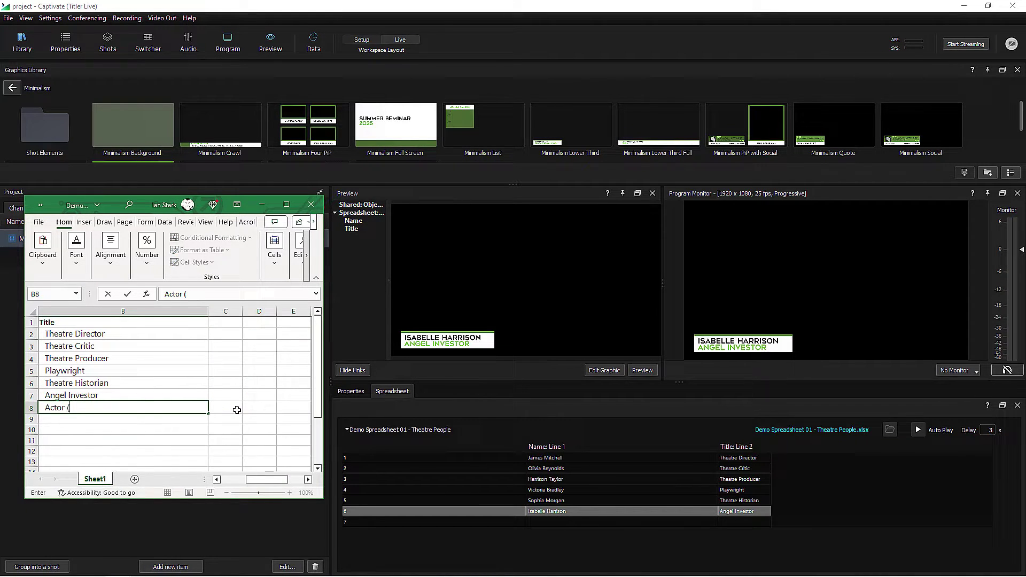
type("Deceased)")
left_click(37, 222)
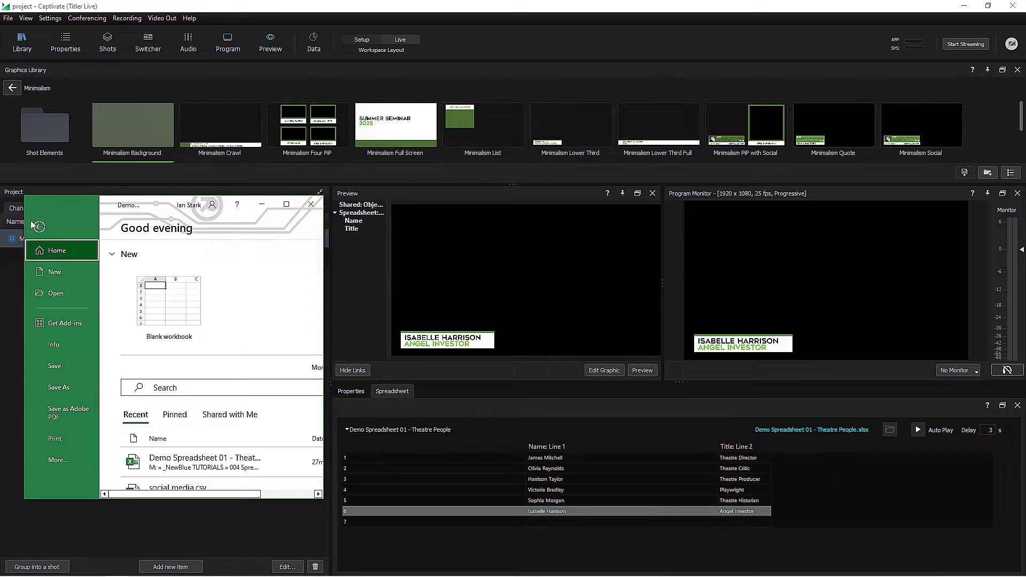
left_click(55, 366)
left_click(534, 522)
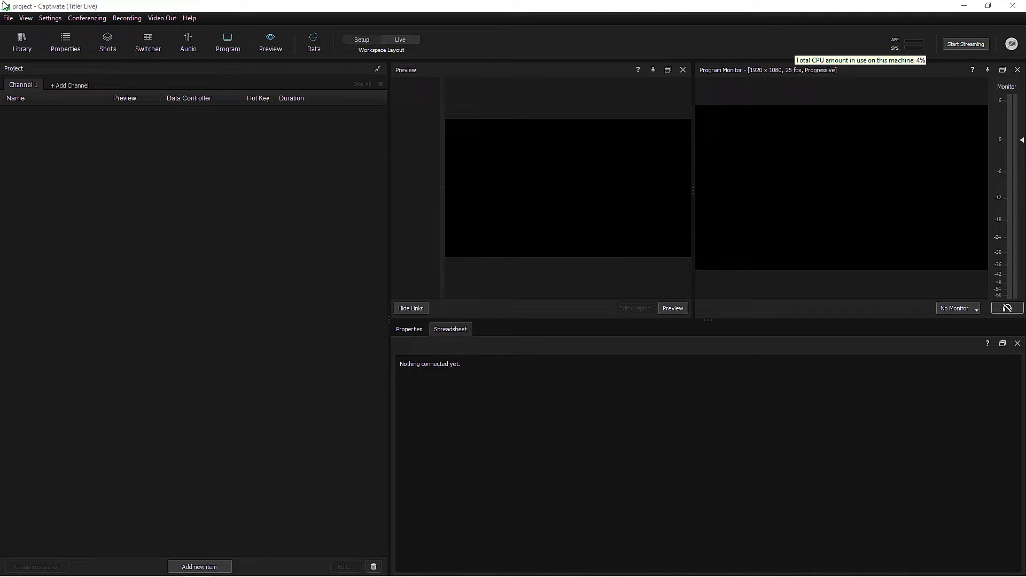
Drag Carbon Single Player from the Library's Carbon folder into the Channel 1 project list.
left_click(24, 48)
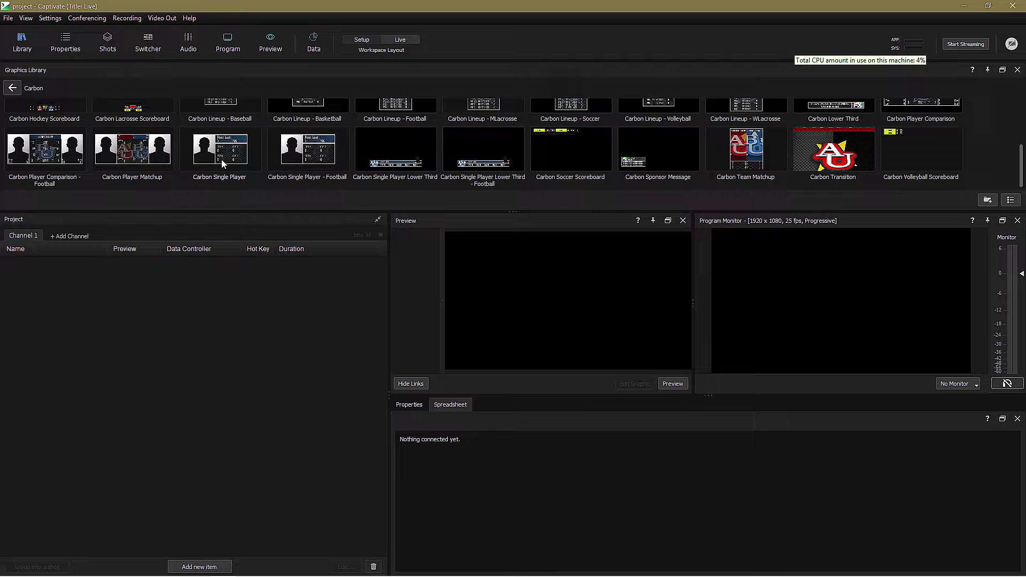
left_click_drag(222, 159, 112, 281)
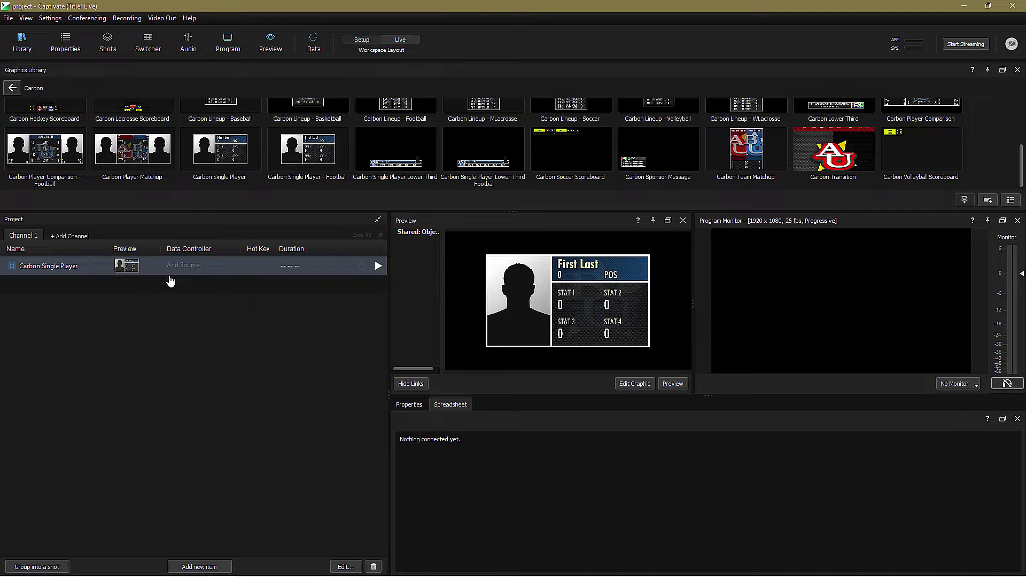
left_click(21, 48)
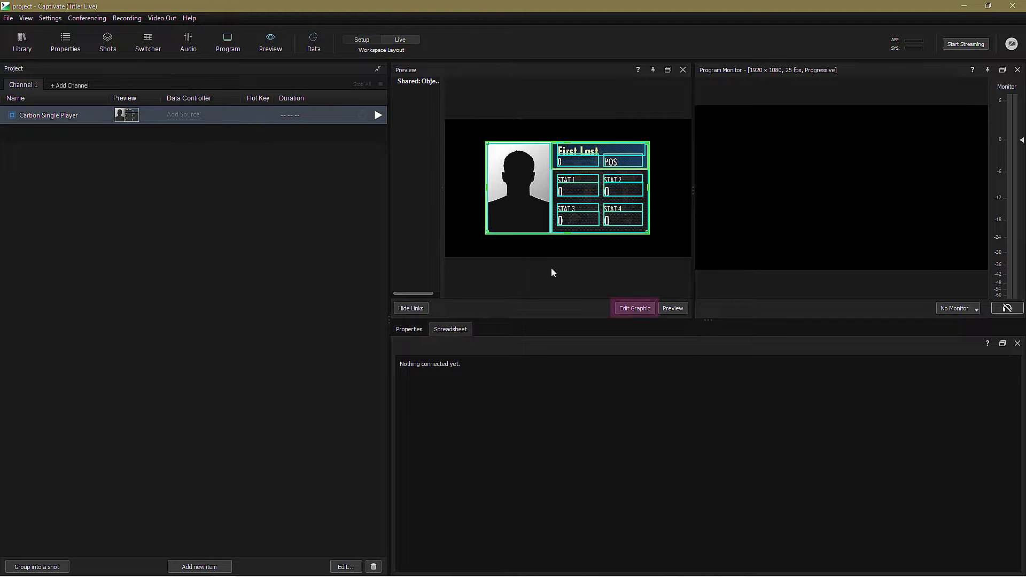
left_click(644, 311)
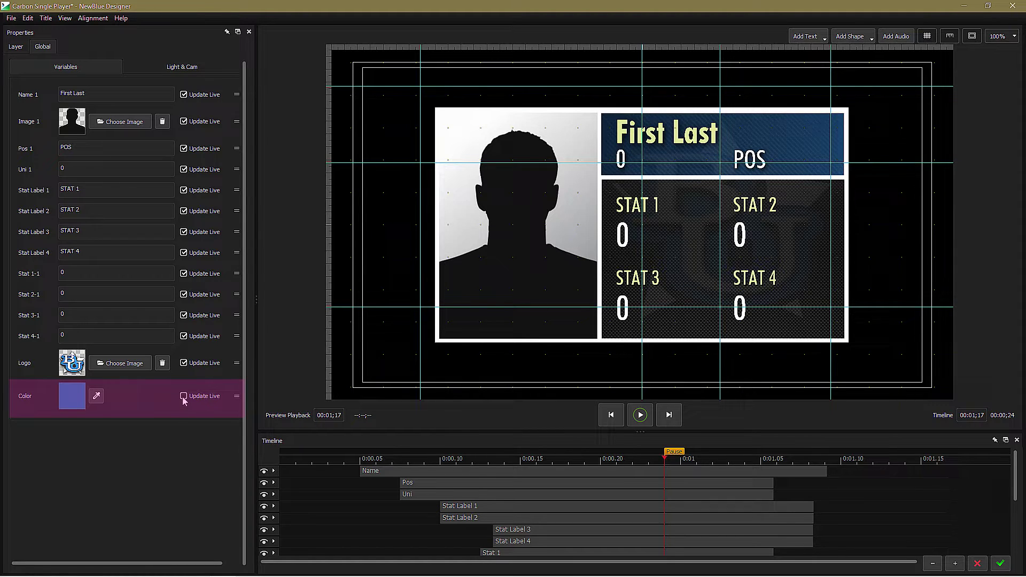
left_click(1002, 564)
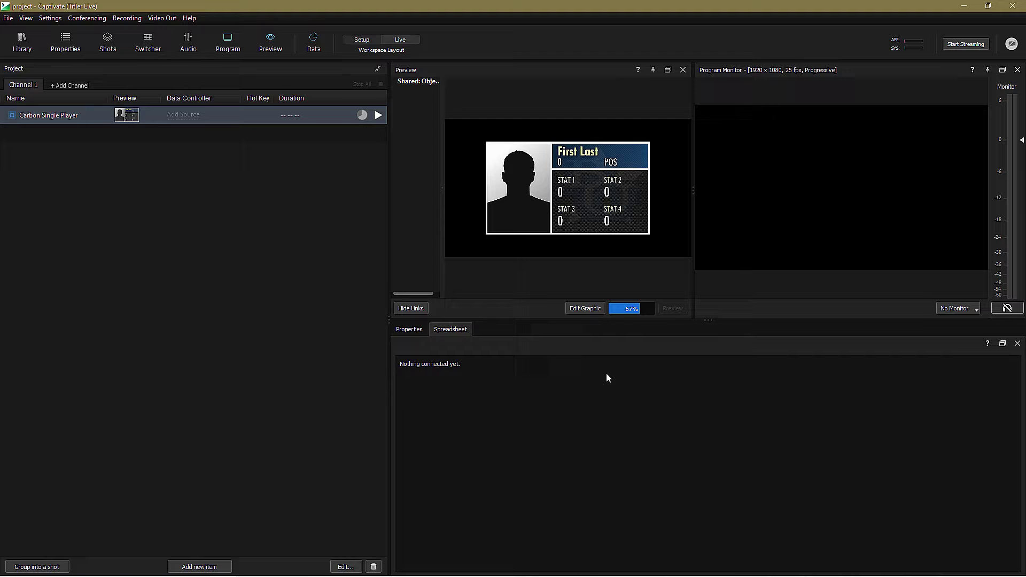
Add a new spreadsheet input and generate its starter file as sports 2.csv.
left_click(195, 116)
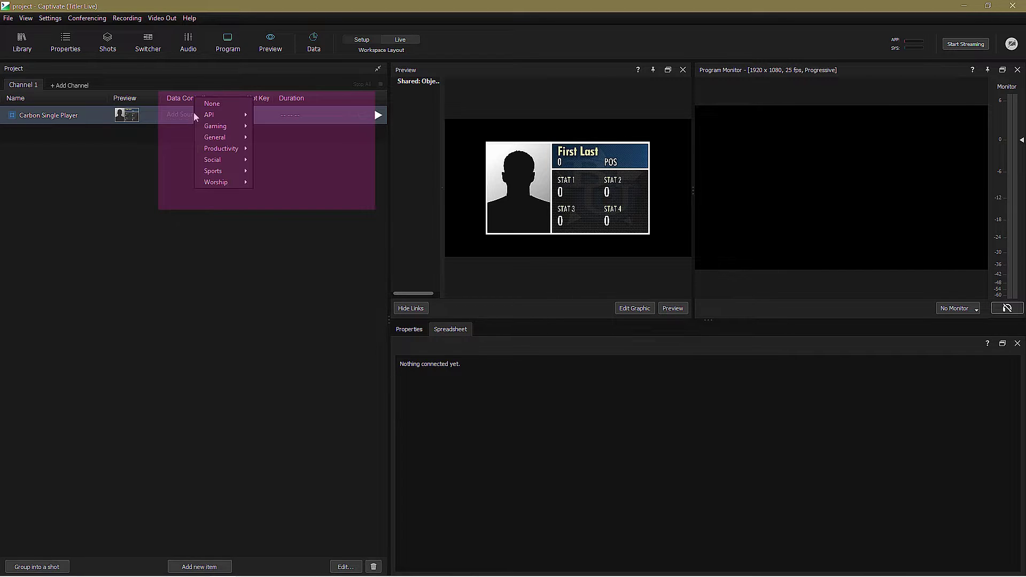
mouse_move(221, 149)
mouse_move(287, 186)
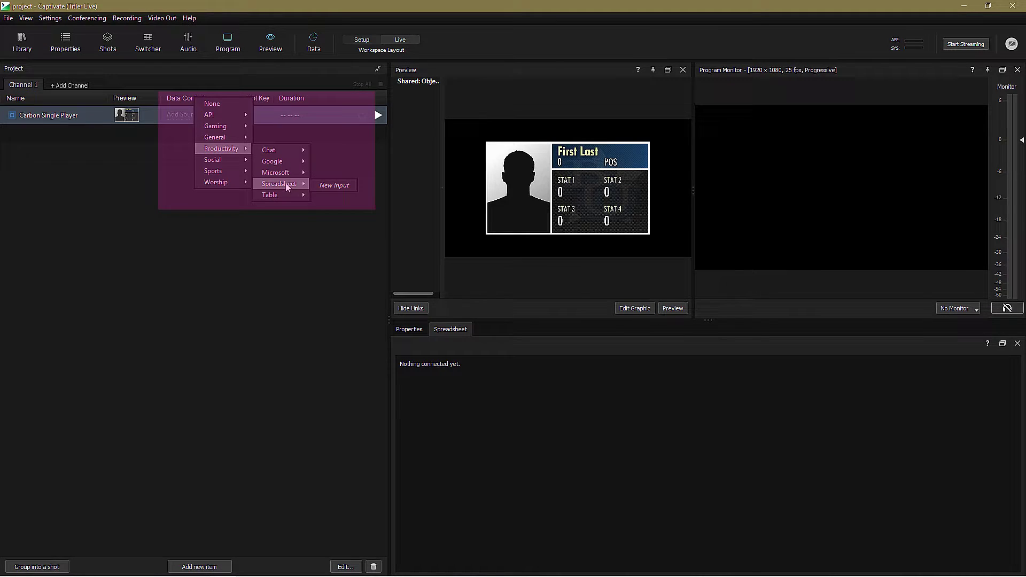
left_click(334, 187)
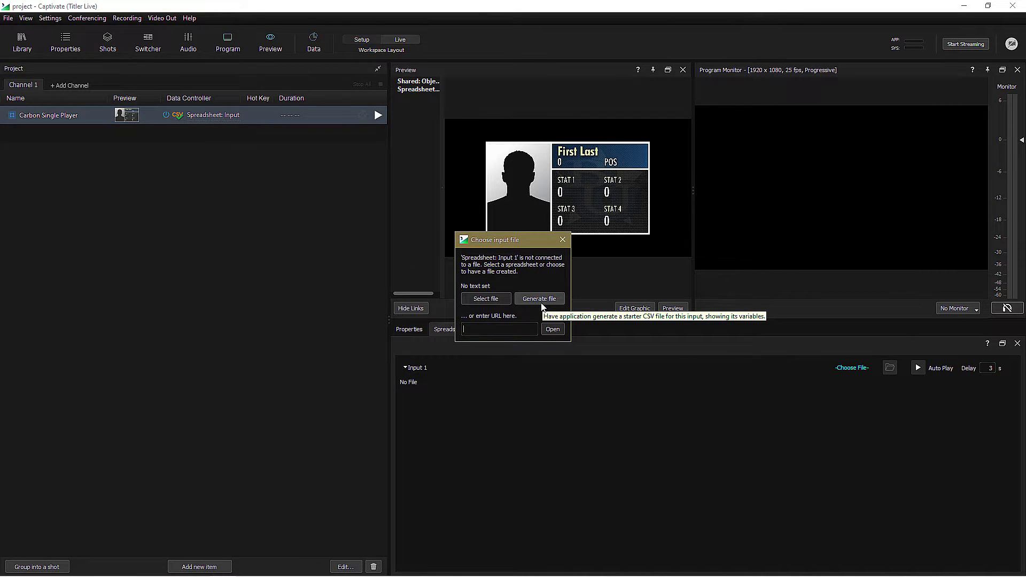
left_click(541, 305)
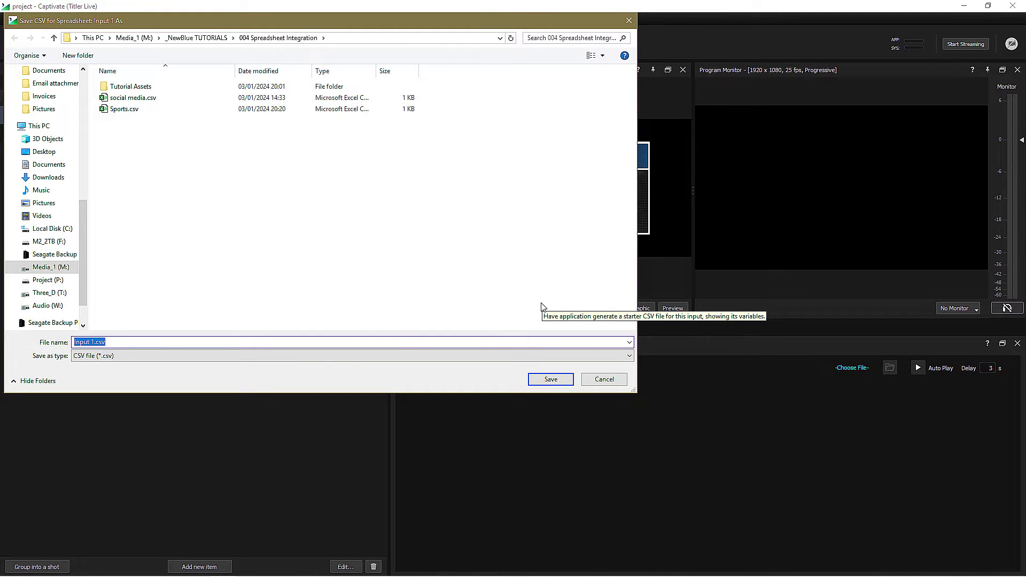
type("sports")
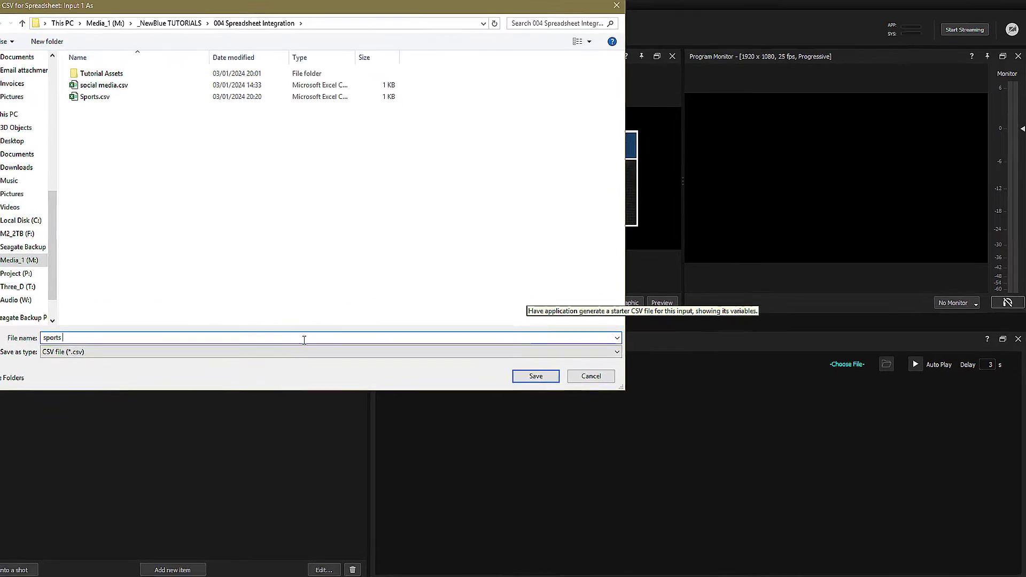
type(" 2")
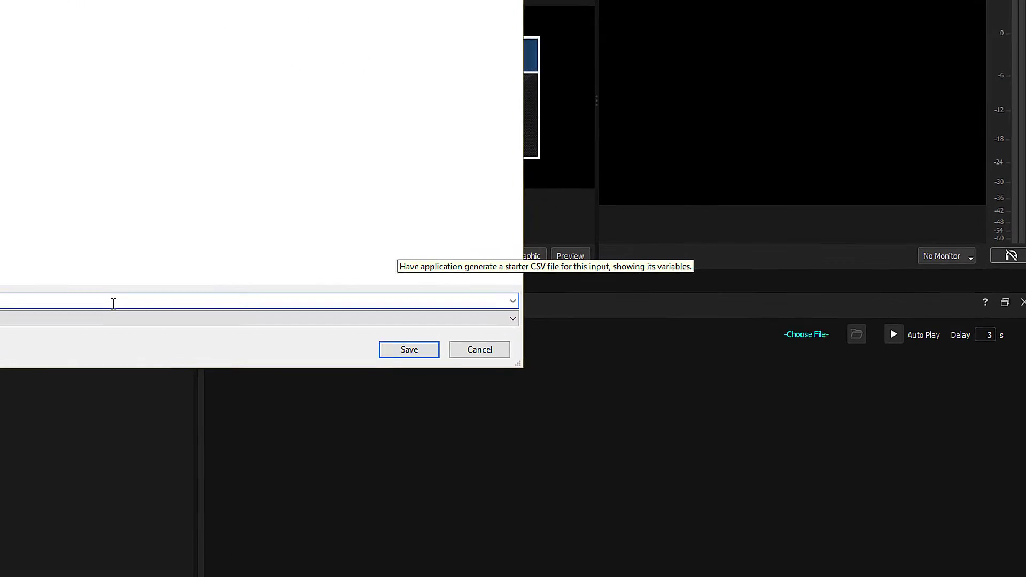
key("Return")
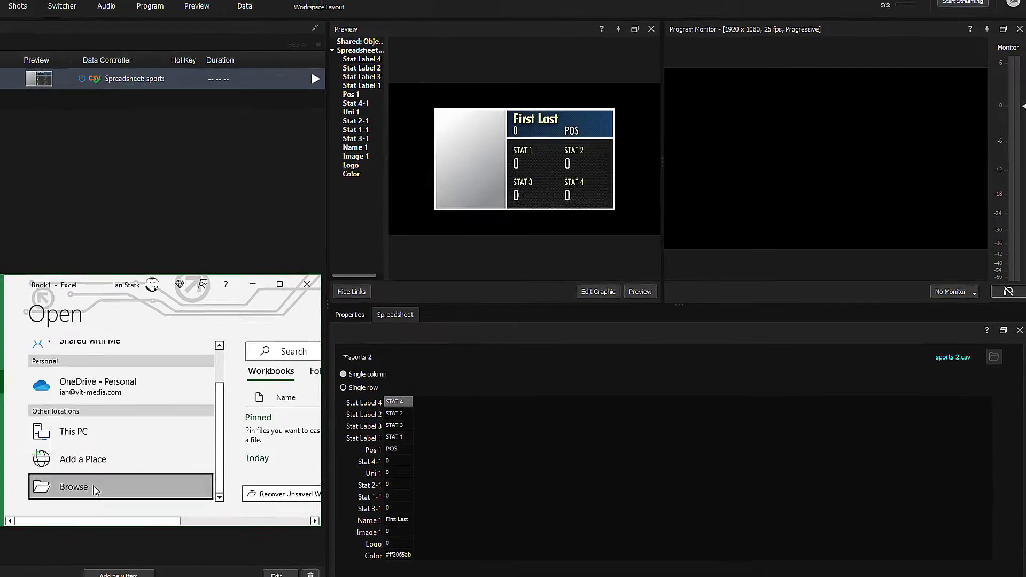
Open sports 2.csv in Excel and enlarge the window and column K.
left_click(80, 489)
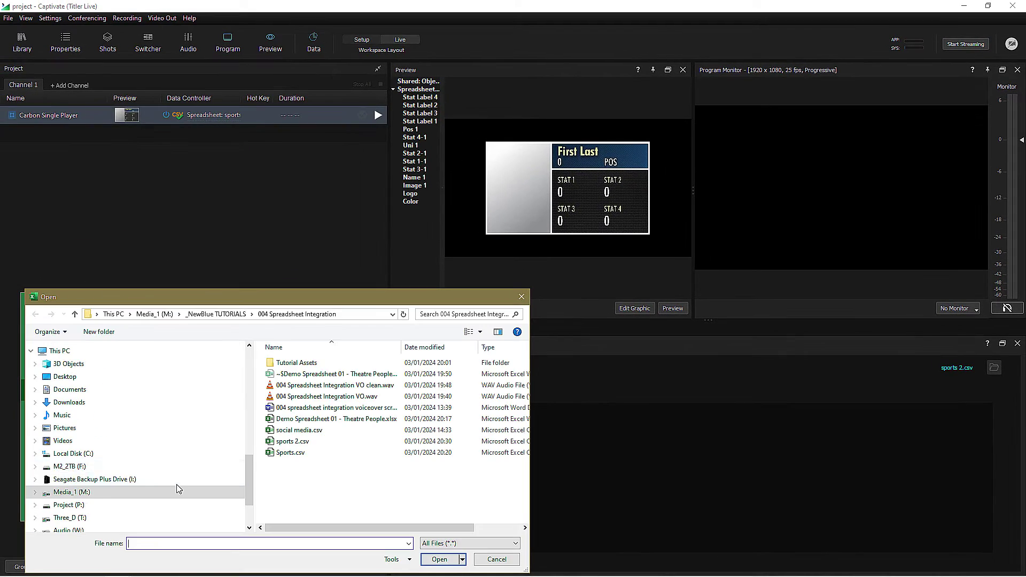
double_click(287, 443)
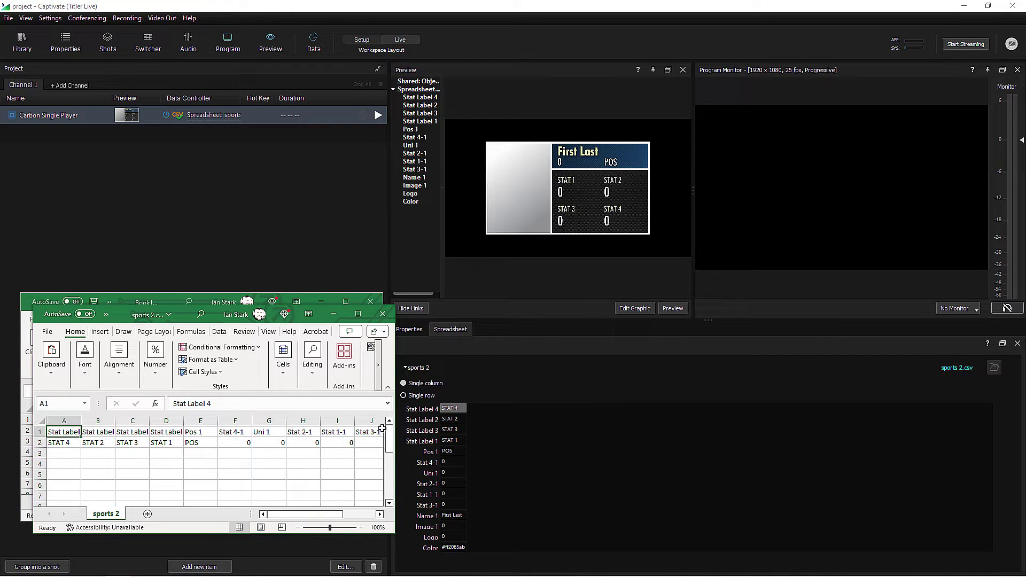
left_click_drag(397, 427, 908, 402)
left_click_drag(609, 320, 617, 275)
left_click_drag(434, 377, 500, 377)
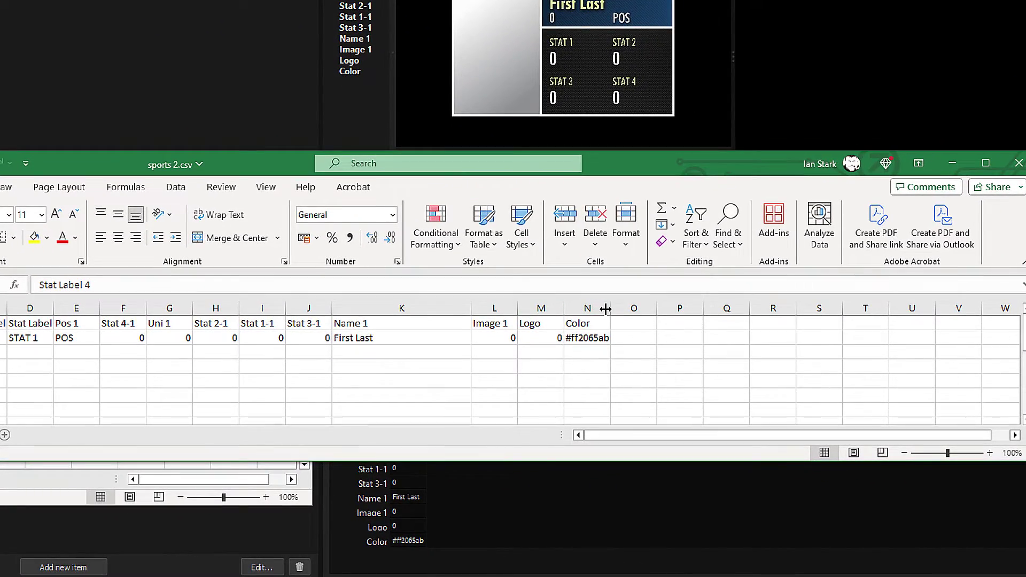
Fill K2–N2 with a player name, headshot path, logo URL and sky blue, then save.
left_click(352, 341)
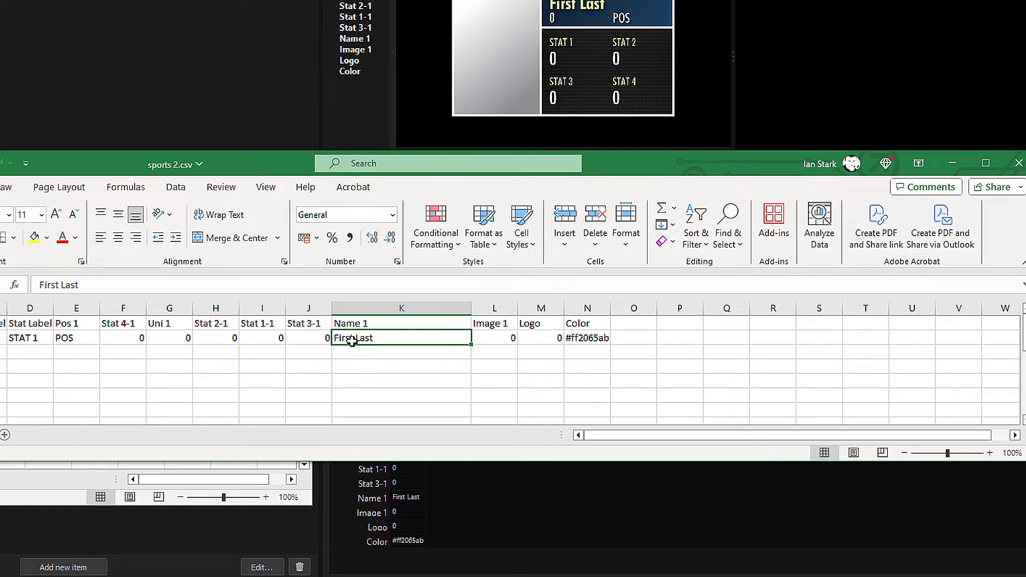
type("Bobby Smith")
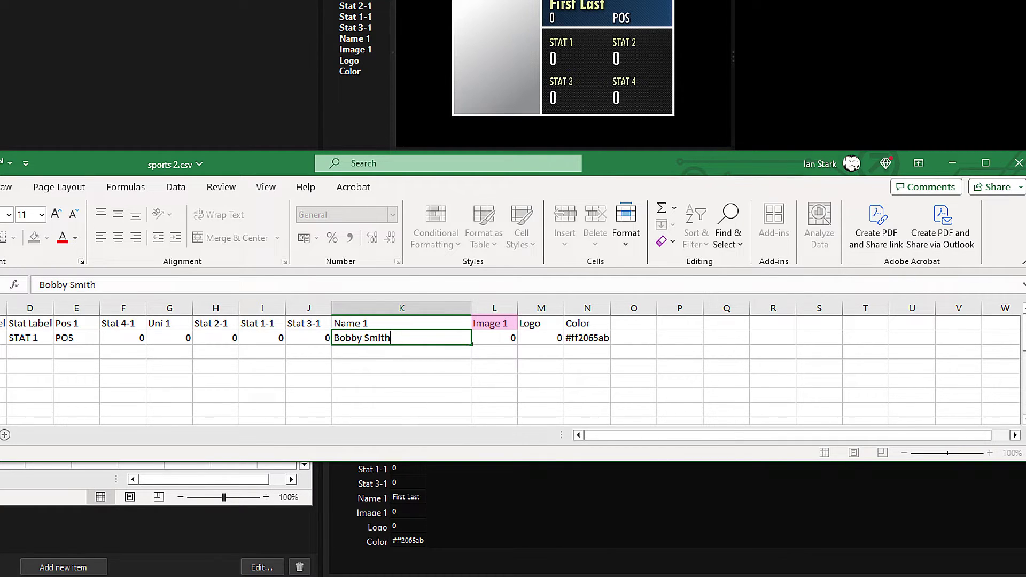
left_click(504, 337)
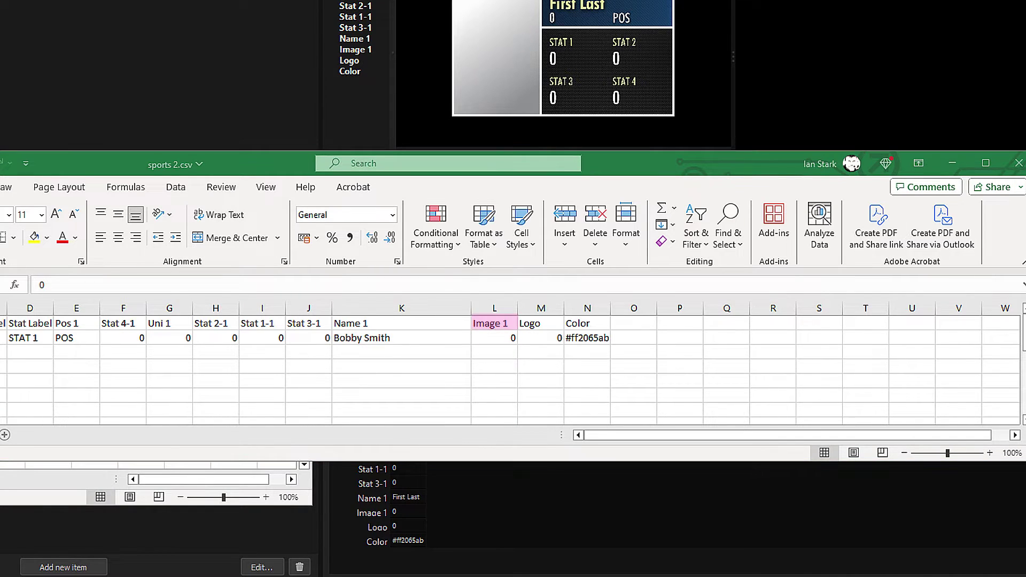
left_click(500, 336)
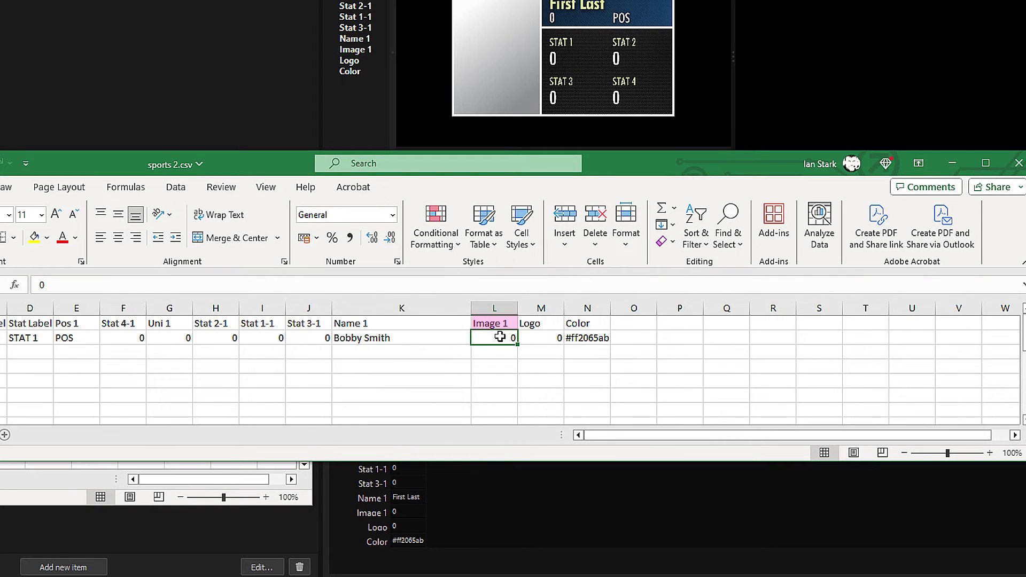
type("M:\\_NewBlue TUTORIALS\\004 Spreadsheet Integration\\Tutorial Assets\\bigblip_american_football_player_headshot_680e37fe-ae6f-4038-a5da-d18327df2caa.png")
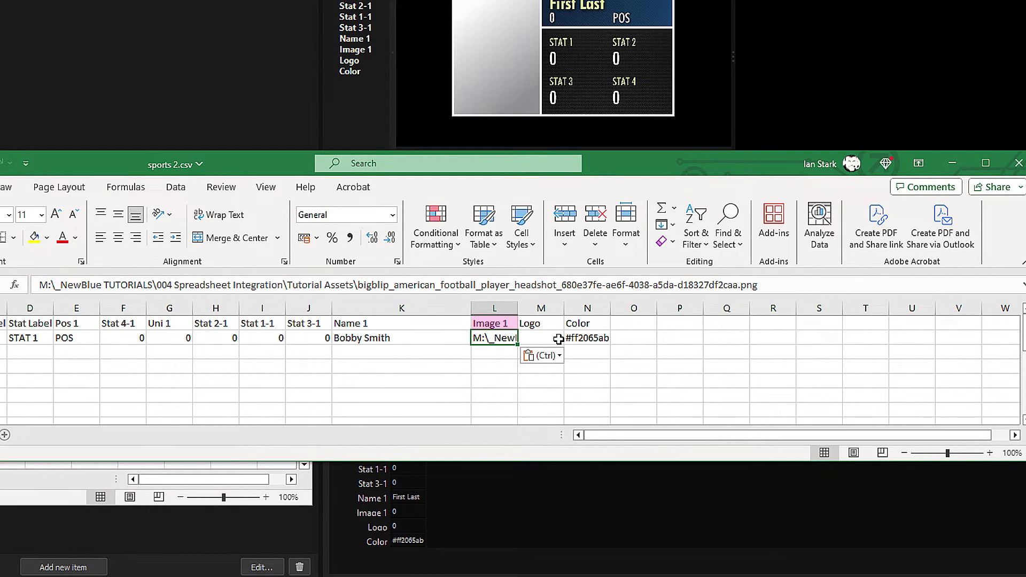
left_click_drag(520, 306, 832, 309)
left_click(720, 335)
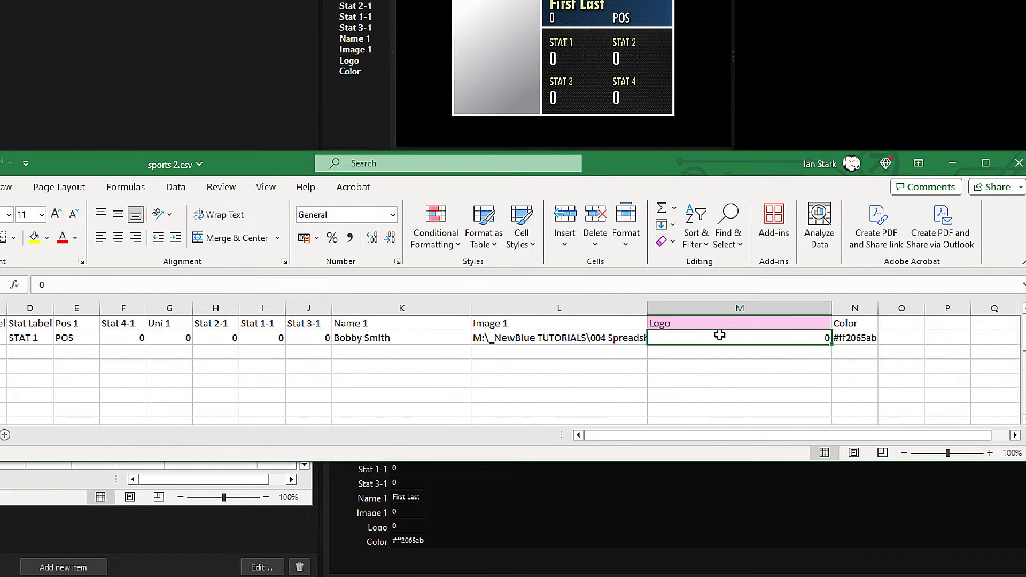
type("https://bcassetcdn.com/public/blog/wp-content/uploads/2022/05/24220949/palermo-sharks-fantasy-football-team-logo-by-marco-locati-dribbble.png")
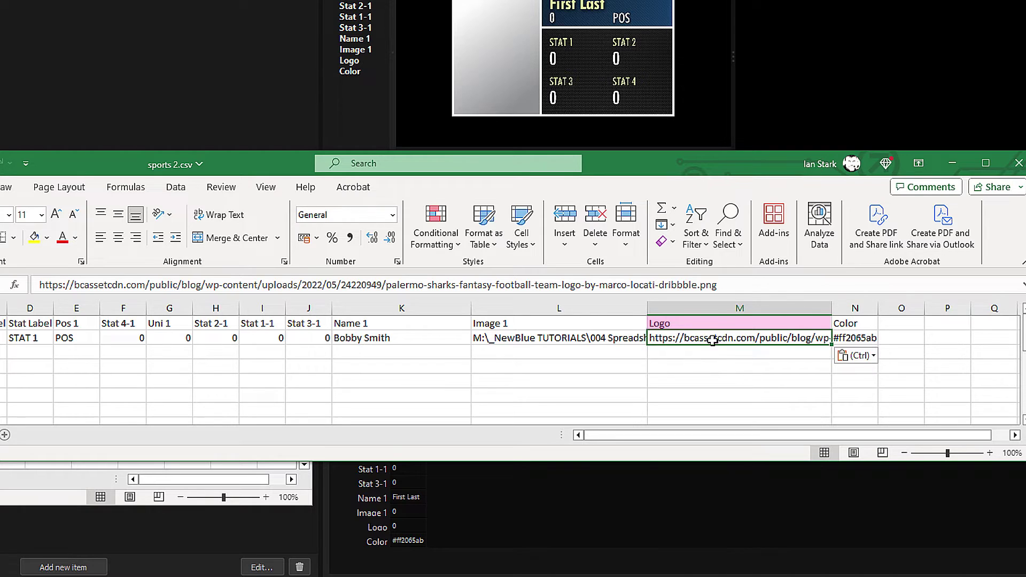
left_click(848, 337)
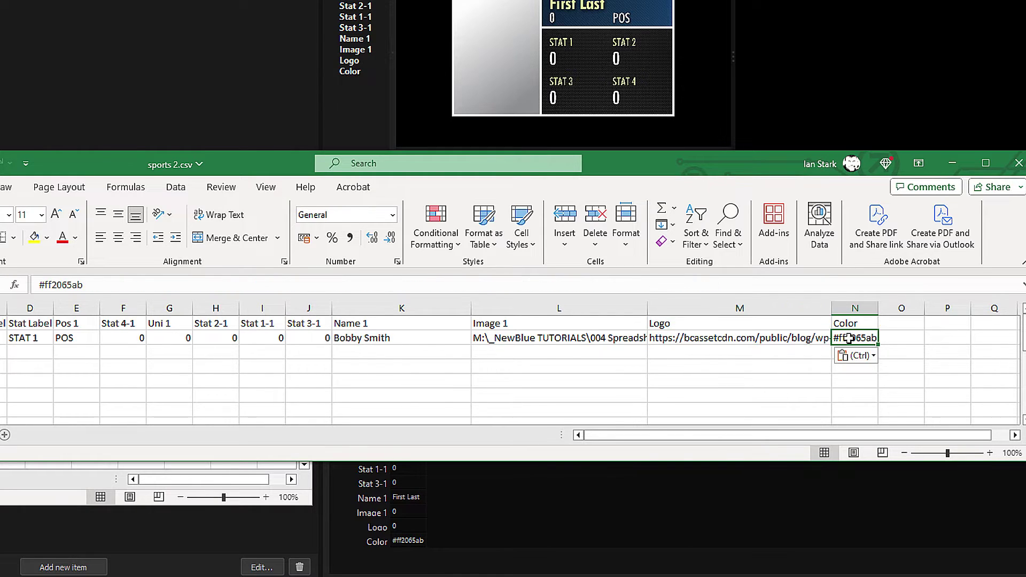
type("sky blue")
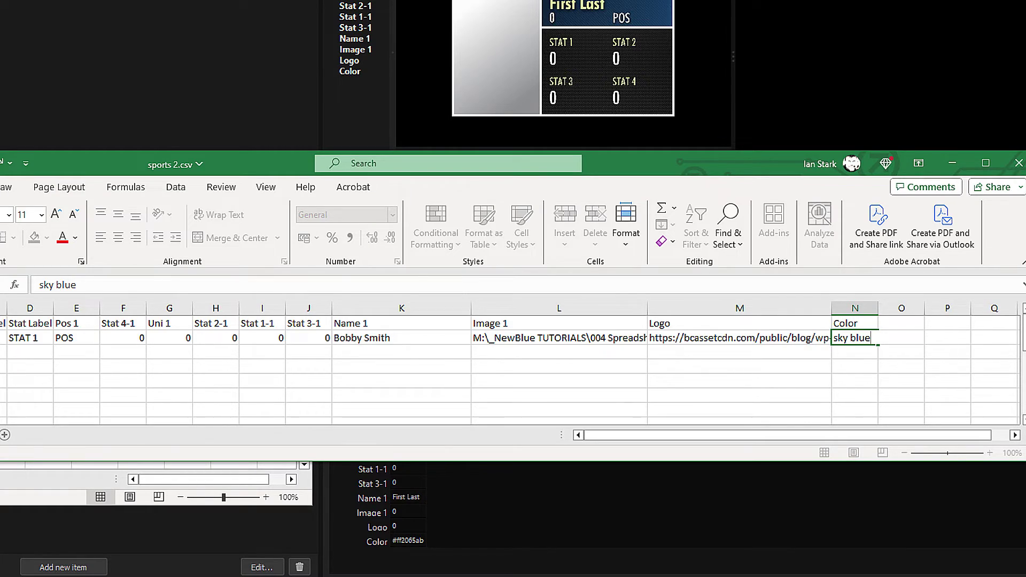
key("ctrl+s")
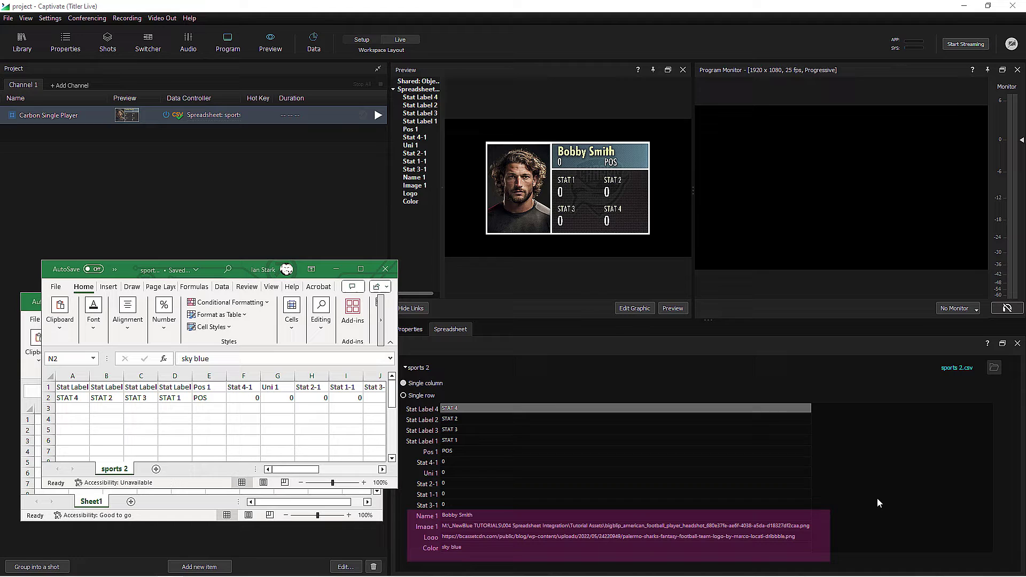
Take the player card live and add a second player row with name and headshot path.
left_click(378, 116)
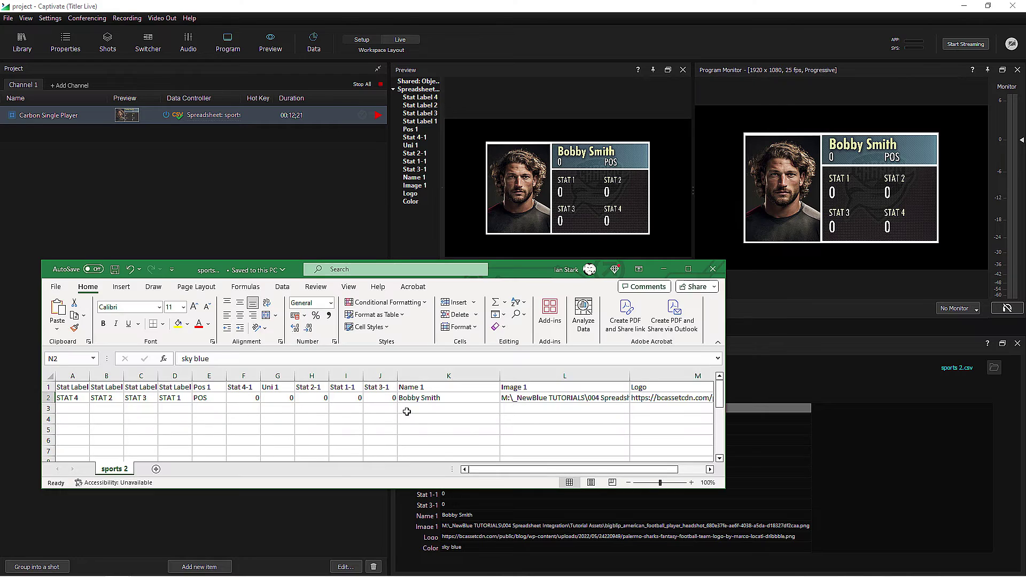
type("Charlie Jones")
left_click(507, 407)
key("ctrl+v")
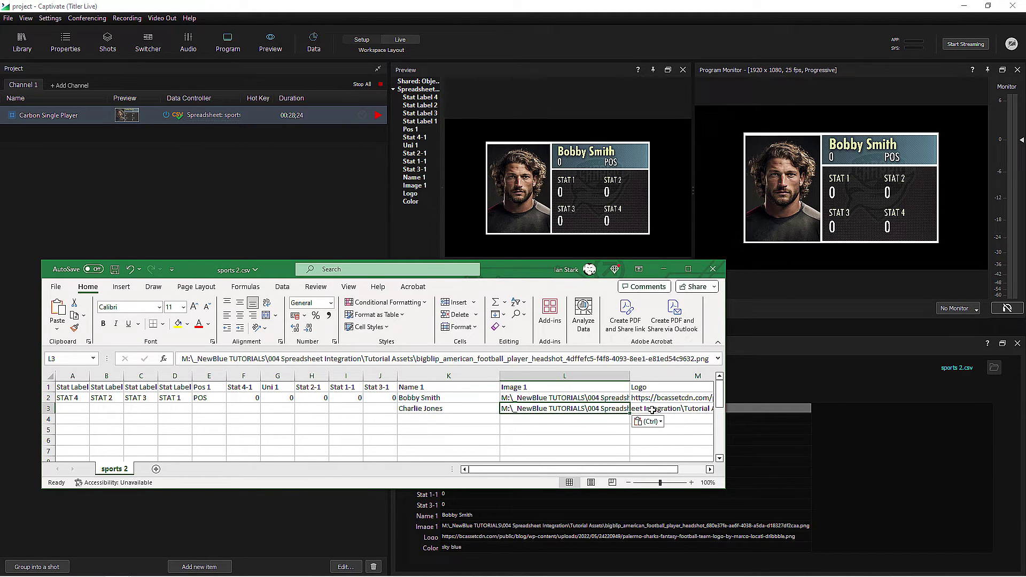
key("Tab")
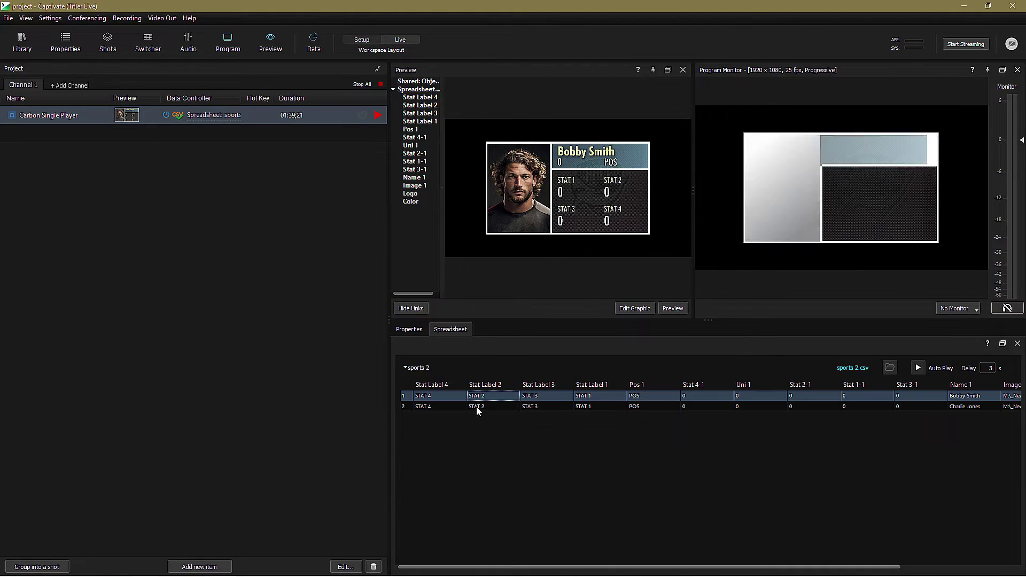
Switch the live card between the second and first players.
left_click(477, 407)
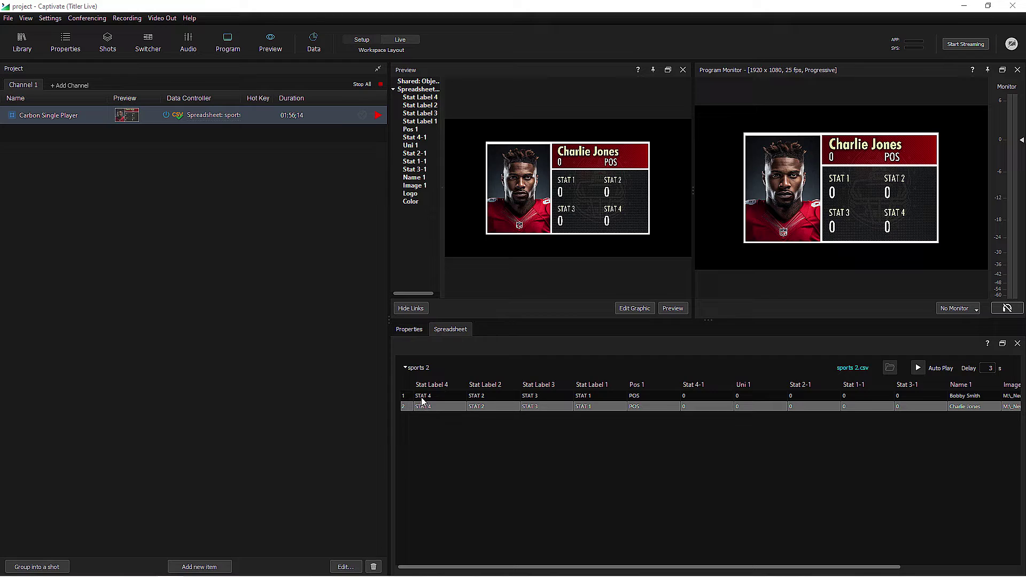
left_click(423, 397)
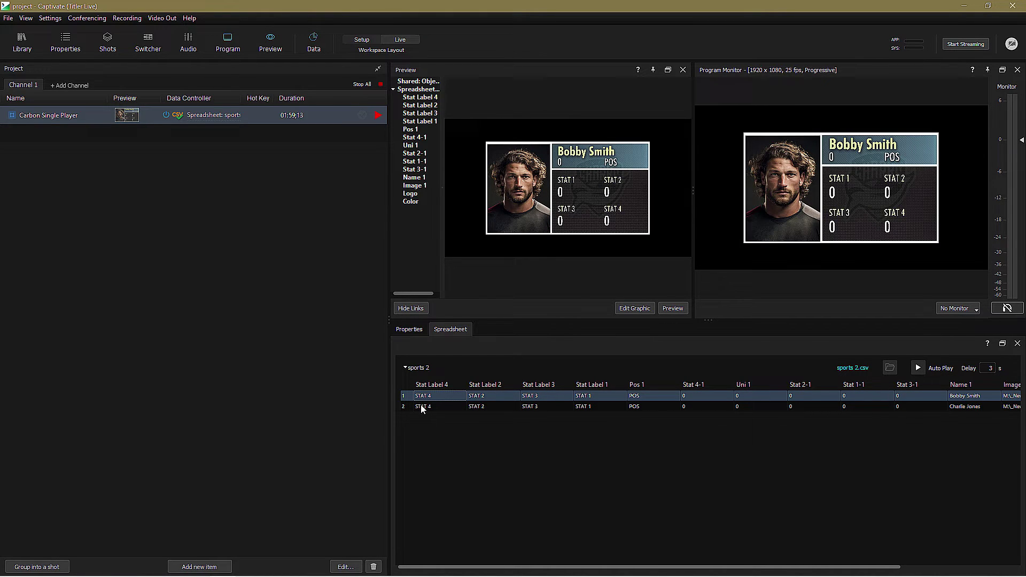
left_click(422, 407)
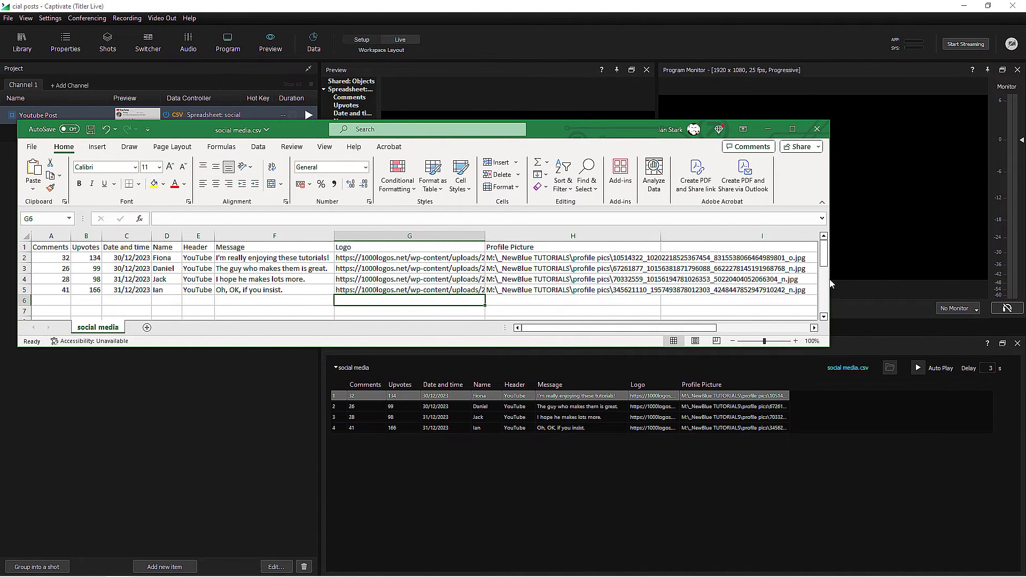
left_click_drag(833, 266, 436, 266)
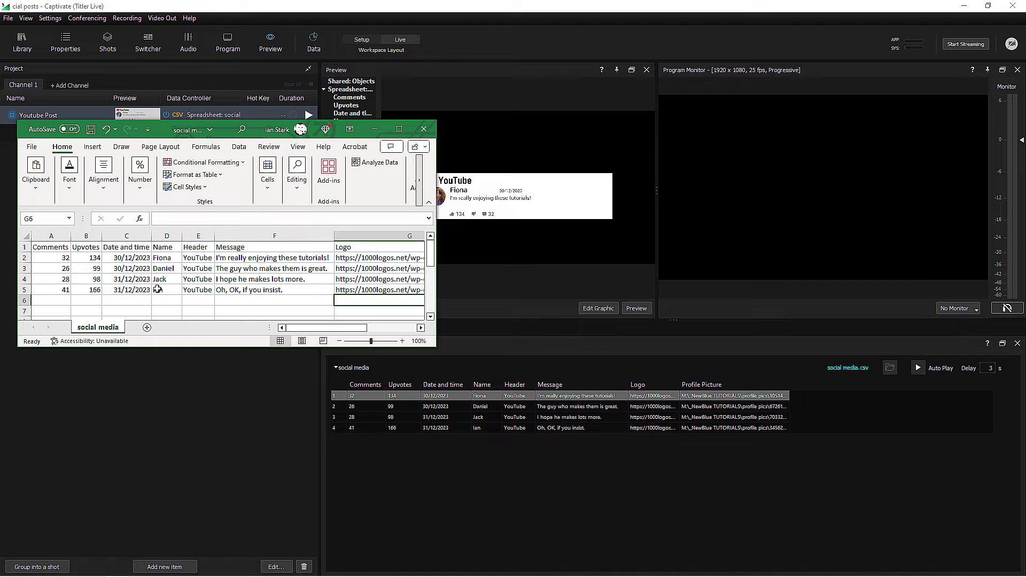
Minimize Excel, play the Youtube Post graphic, and enable Auto Play to cycle rows every 3 seconds.
left_click(376, 132)
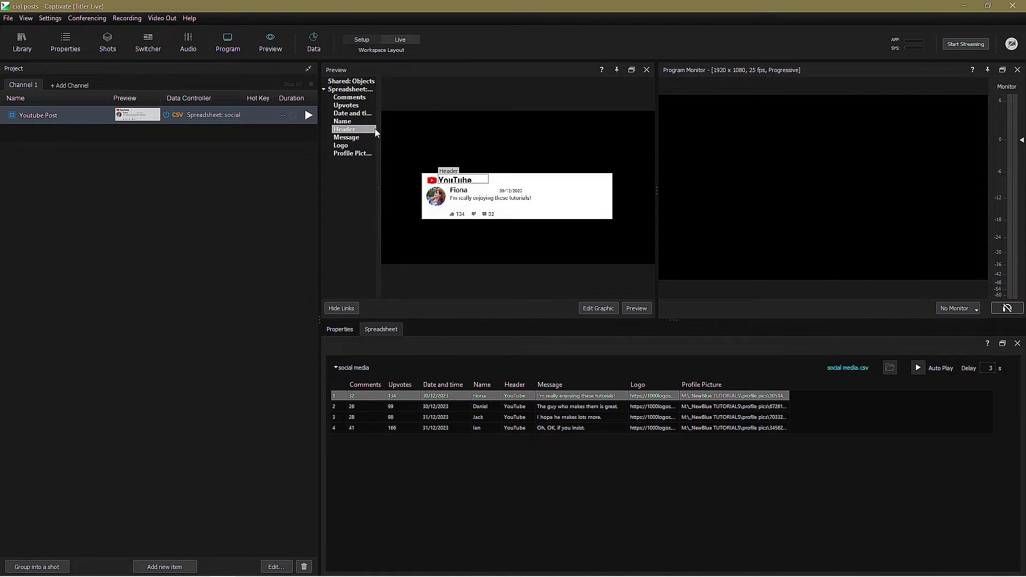
left_click(308, 115)
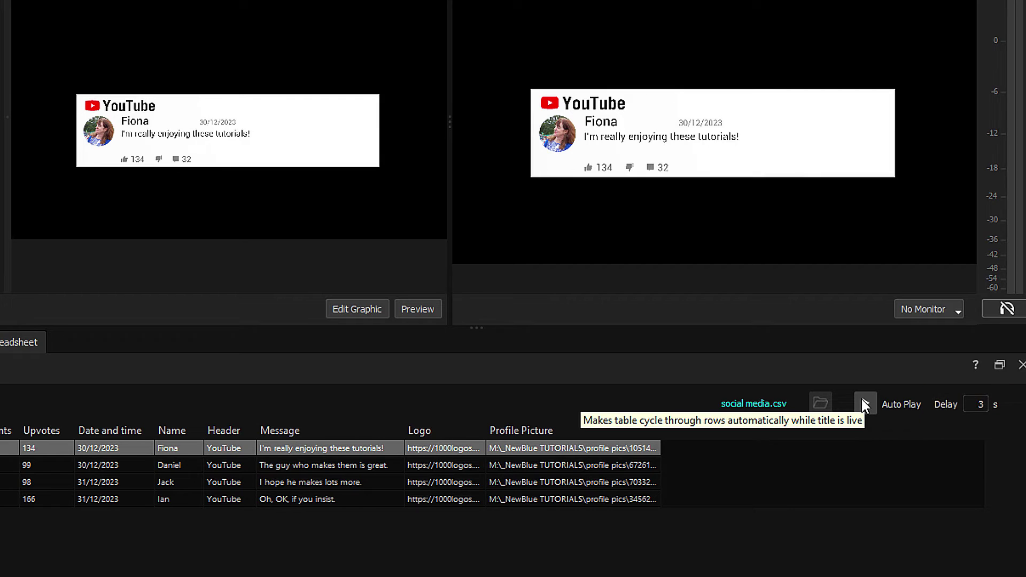
left_click(865, 405)
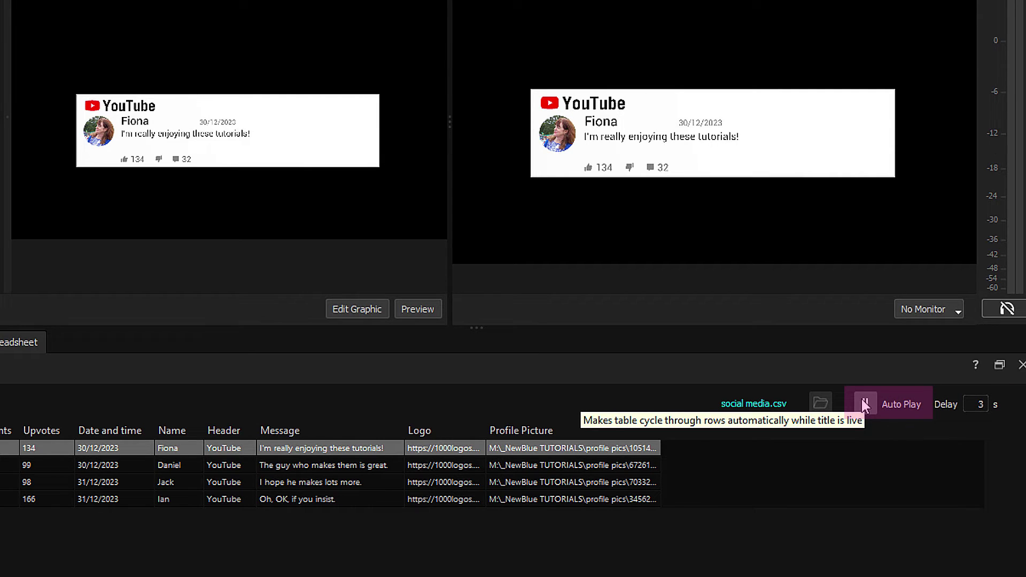